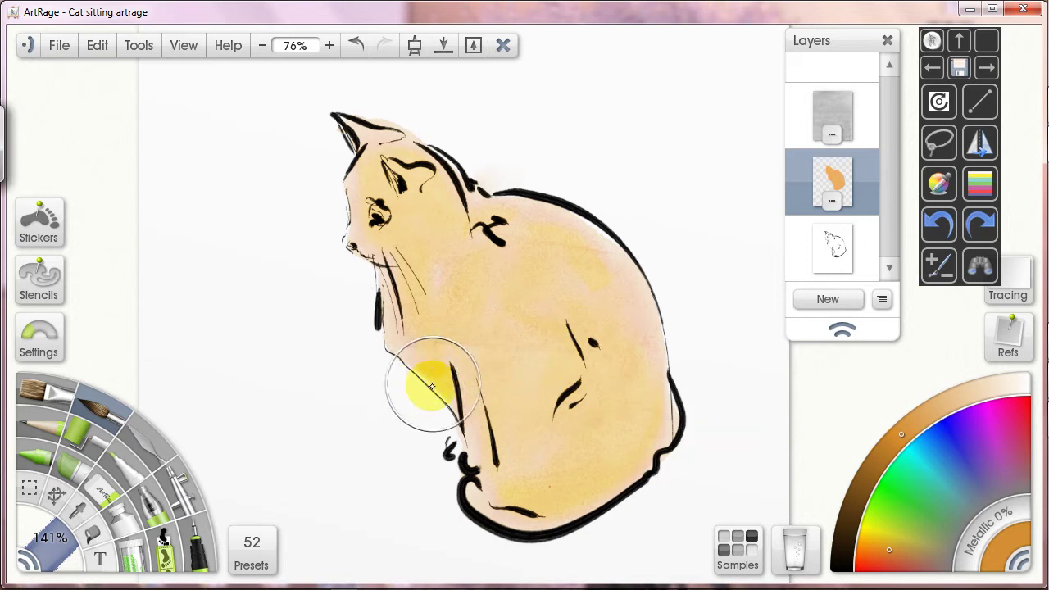
Apply the WaterColor Paper preset from the Favorites group to the canvas
left_click_drag(428, 395, 448, 384)
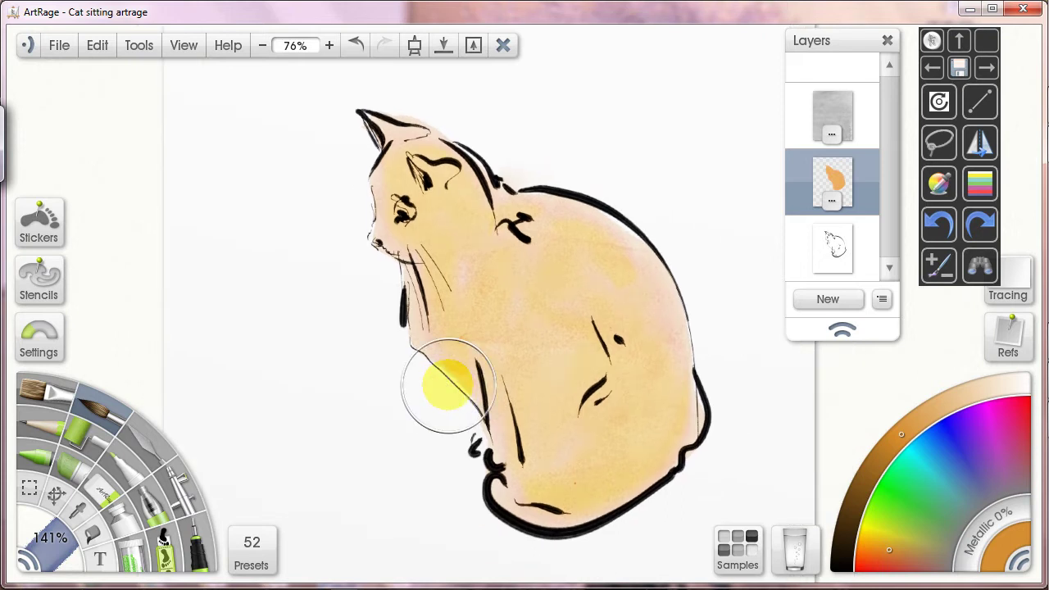
left_click_drag(448, 384, 574, 374)
left_click_drag(390, 328, 523, 373)
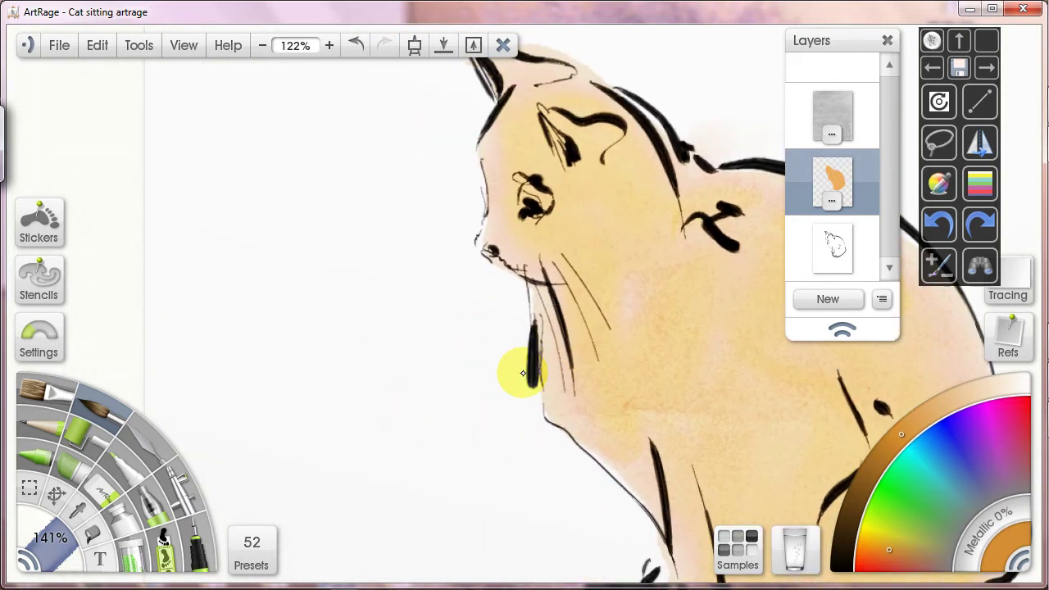
left_click(181, 45)
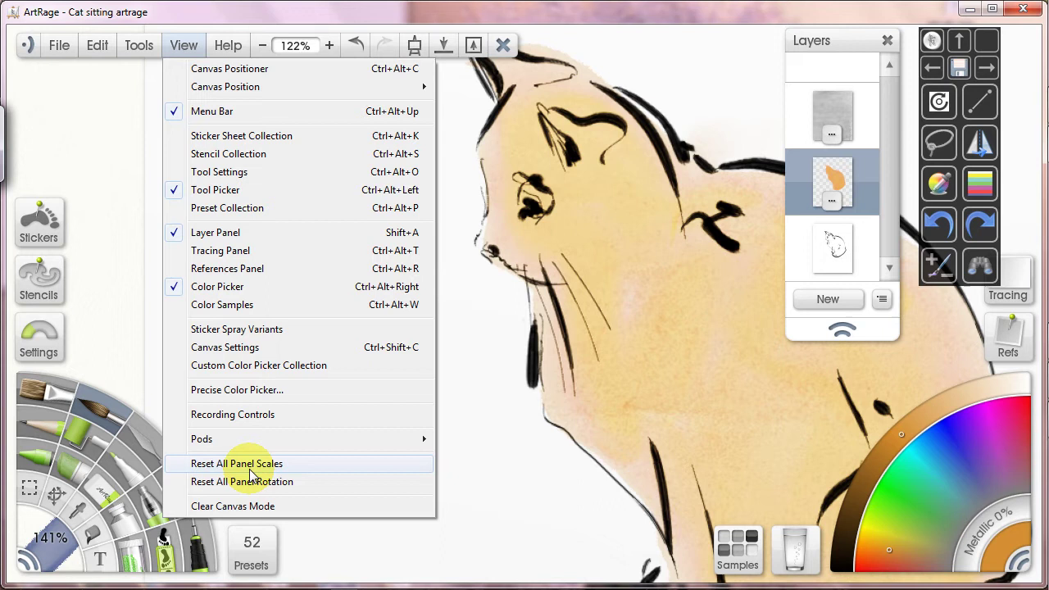
left_click(295, 365)
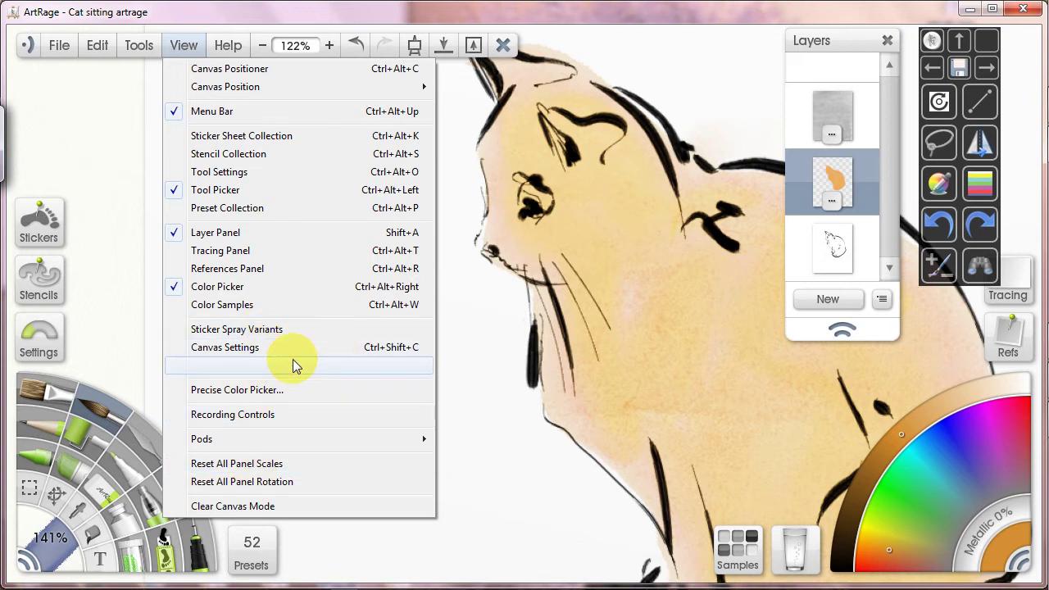
left_click(290, 347)
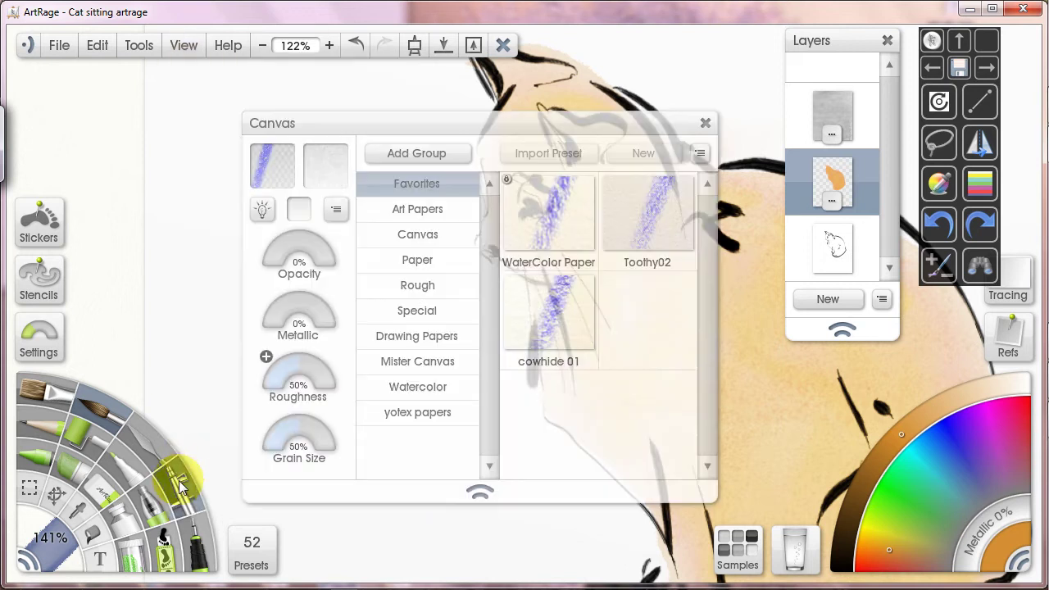
left_click(567, 221)
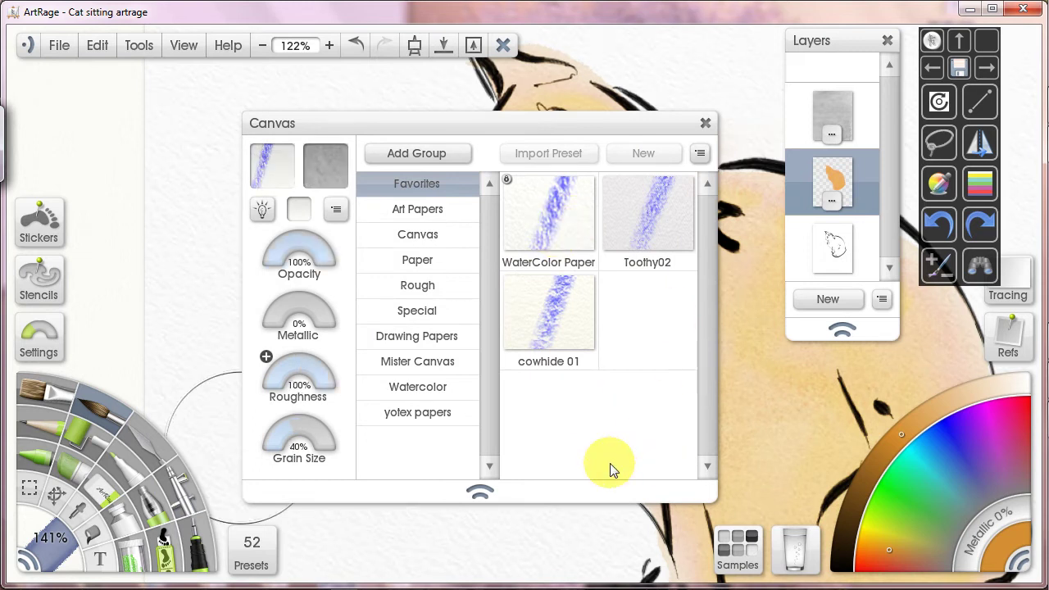
left_click(705, 123)
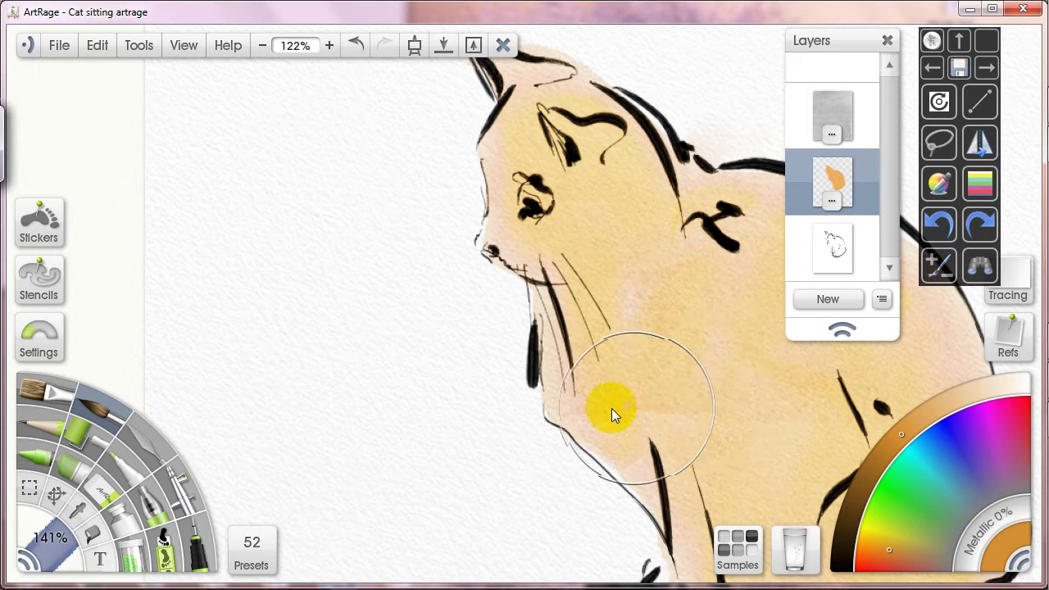
Paint an orange watercolor test patch on the blank paper in front of the cat
scroll(432, 422, "up", 3)
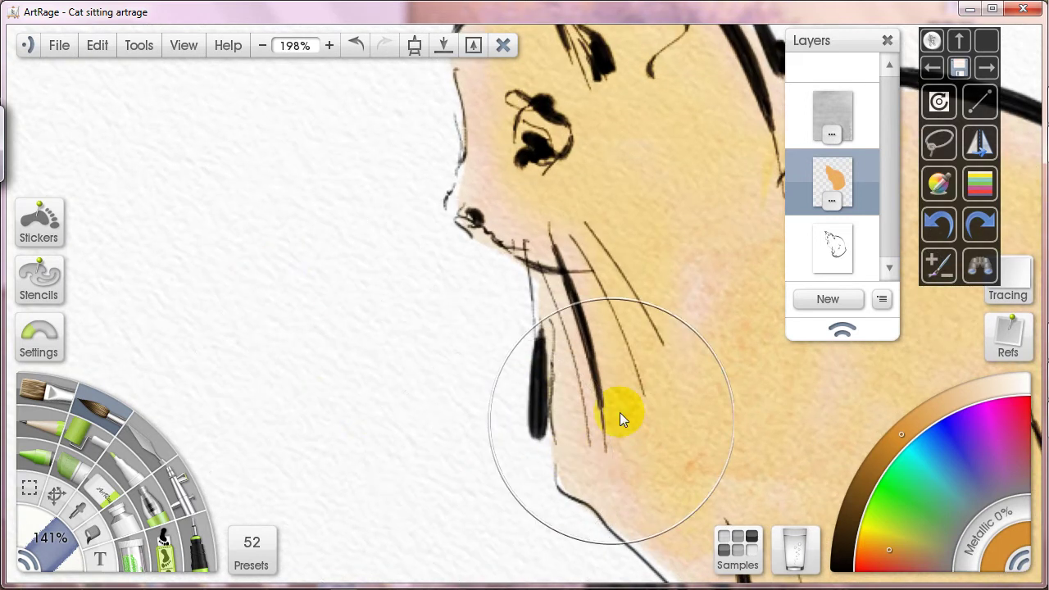
scroll(601, 393, "down", 1)
scroll(601, 393, "down", 5)
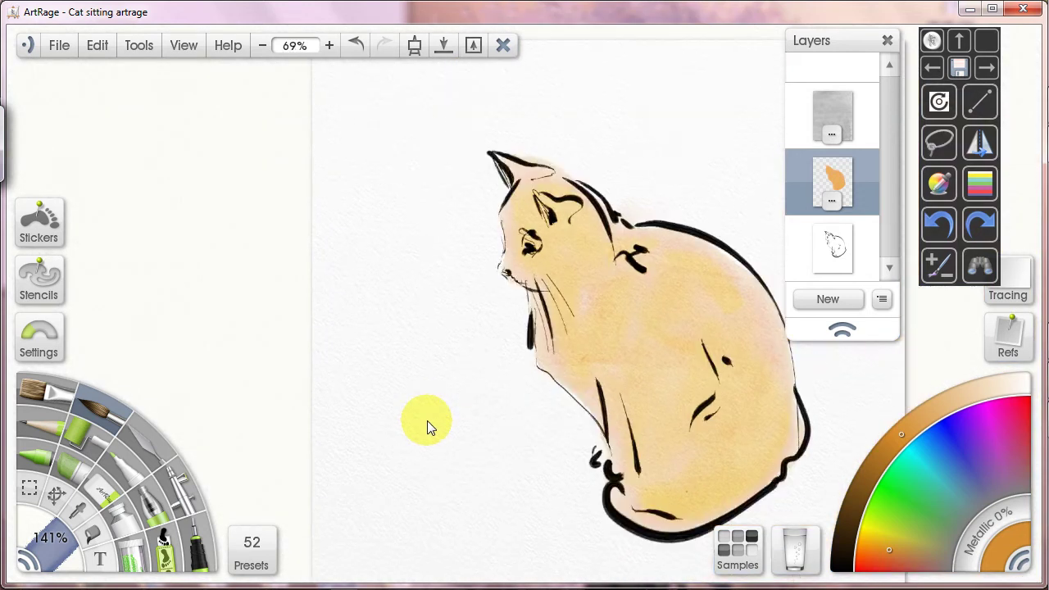
scroll(427, 420, "up", 1)
mouse_move(500, 355)
left_mouse_down()
mouse_move(434, 439)
mouse_move(468, 363)
left_mouse_up()
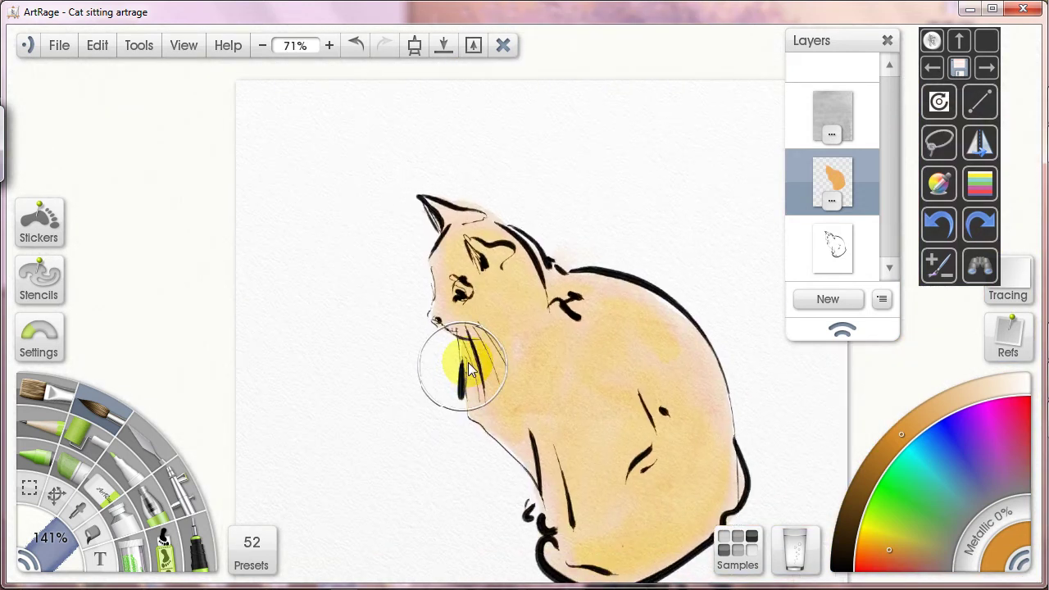
mouse_move(352, 443)
left_mouse_down()
mouse_move(334, 320)
mouse_move(376, 456)
mouse_move(353, 333)
mouse_move(377, 376)
mouse_move(380, 417)
mouse_move(330, 329)
mouse_move(317, 374)
mouse_move(353, 470)
mouse_move(341, 358)
left_mouse_up()
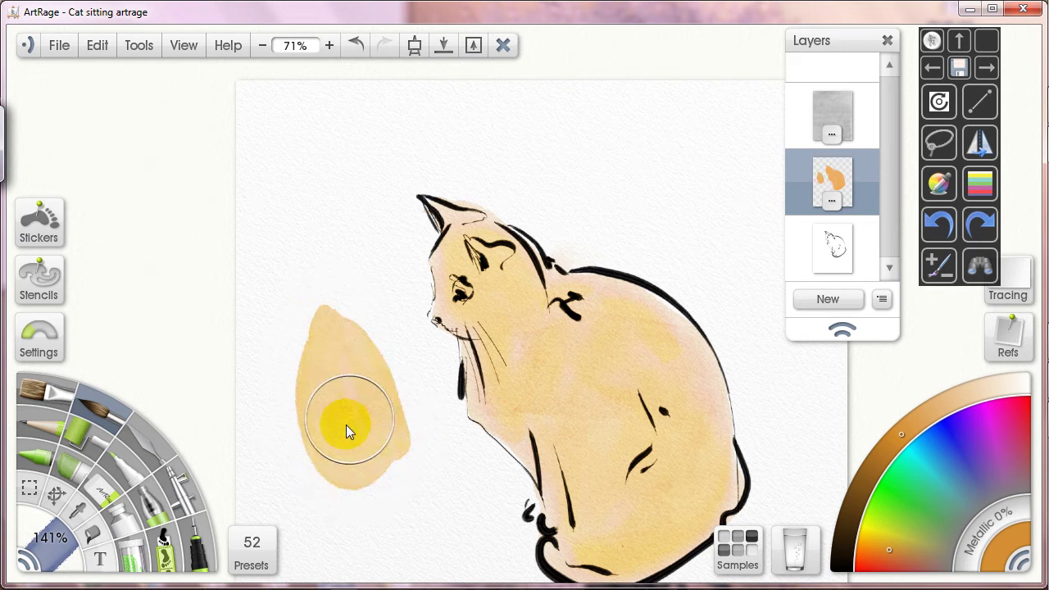
mouse_move(345, 424)
left_mouse_down()
mouse_move(507, 405)
mouse_move(364, 425)
mouse_move(336, 440)
mouse_move(481, 291)
mouse_move(327, 244)
mouse_move(273, 270)
mouse_move(269, 350)
mouse_move(301, 432)
mouse_move(330, 459)
mouse_move(353, 456)
mouse_move(416, 401)
mouse_move(433, 409)
mouse_move(419, 455)
mouse_move(443, 430)
mouse_move(429, 461)
mouse_move(344, 370)
mouse_move(311, 282)
mouse_move(314, 211)
mouse_move(339, 342)
mouse_move(309, 237)
mouse_move(292, 226)
mouse_move(301, 213)
mouse_move(343, 412)
mouse_move(334, 448)
mouse_move(393, 417)
left_mouse_up()
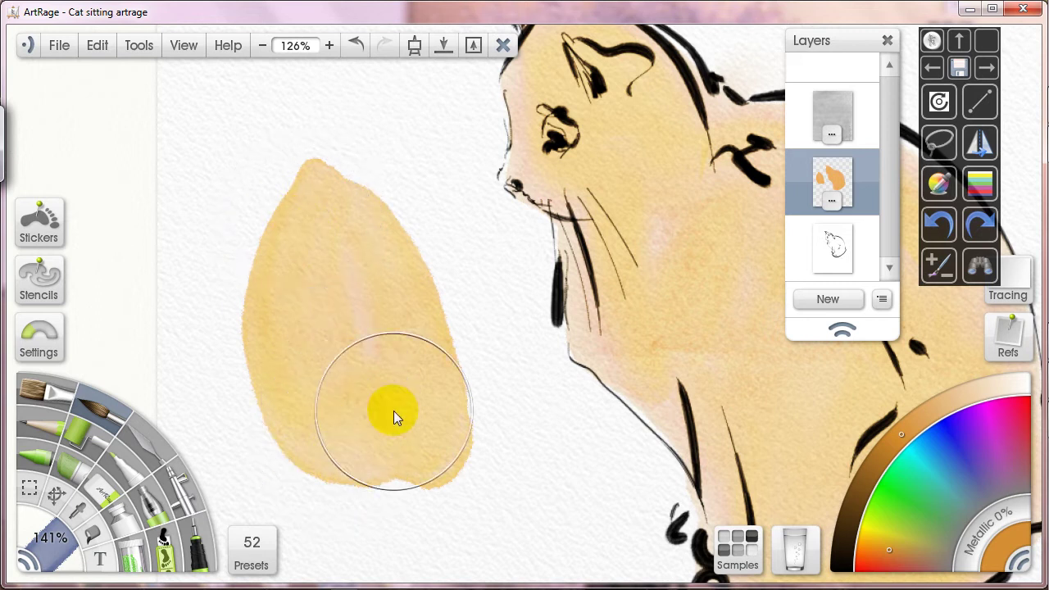
Undo all strokes of the orange test patch in front of the cat
left_click(938, 234)
left_click(934, 228)
left_click(936, 227)
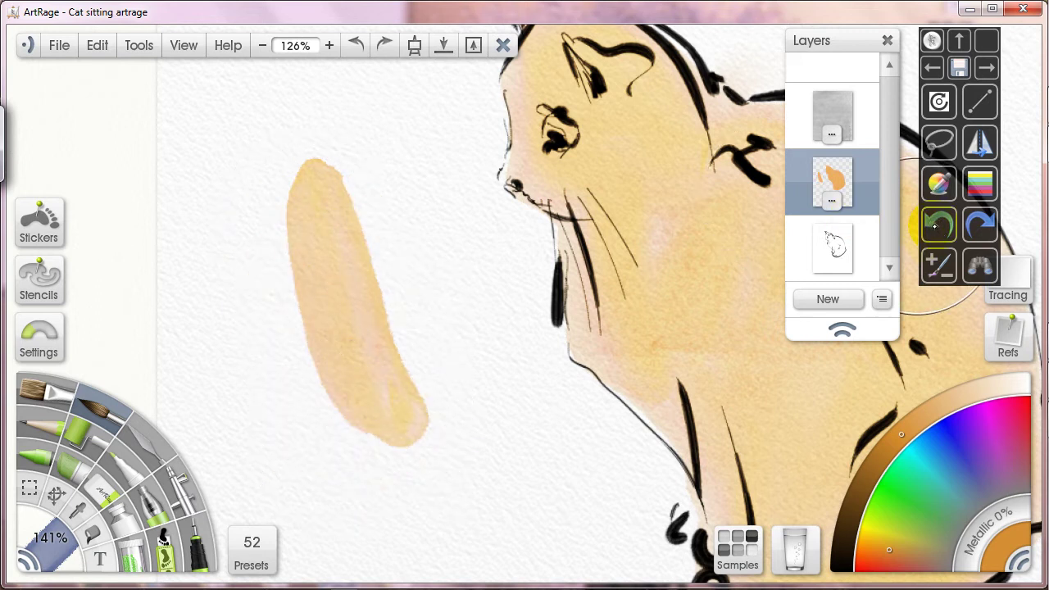
left_click(935, 226)
left_click(936, 226)
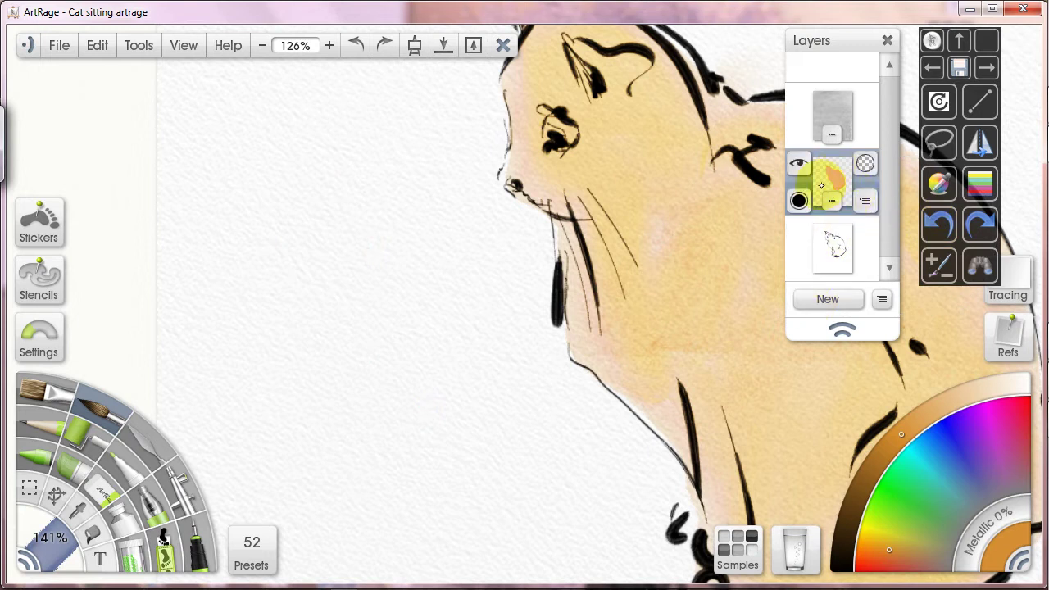
Give the orange color layer the Toothy02 layer texture with 63% roughness and 61% grain size
mouse_move(837, 252)
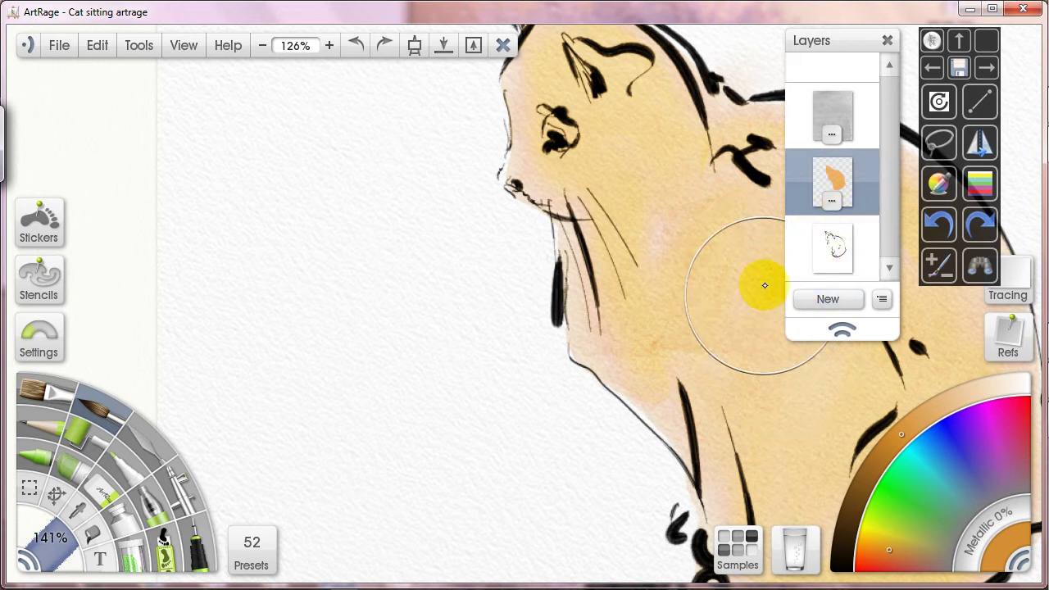
mouse_move(836, 187)
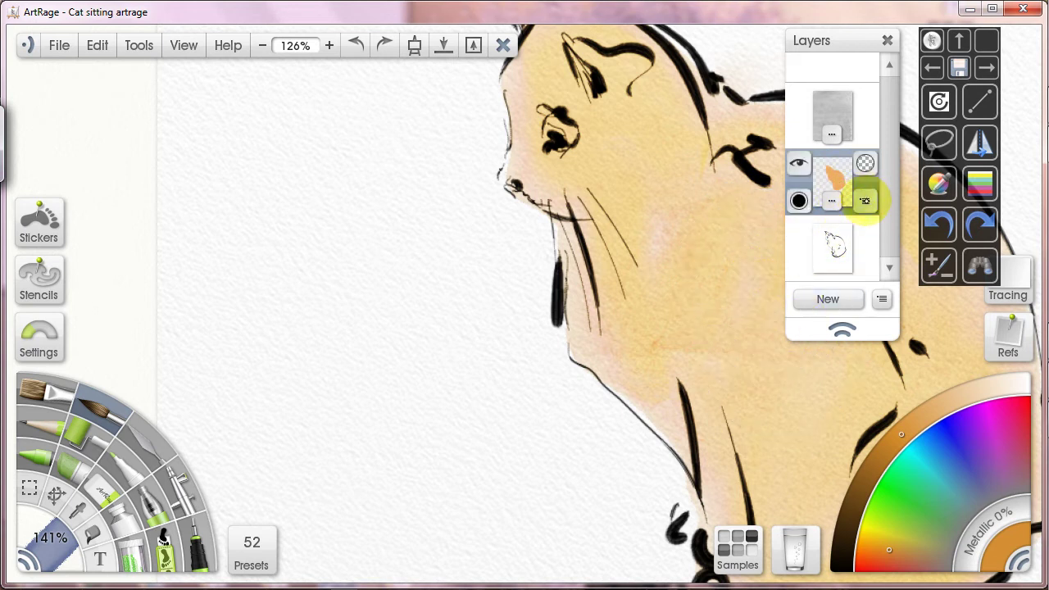
left_click(864, 201)
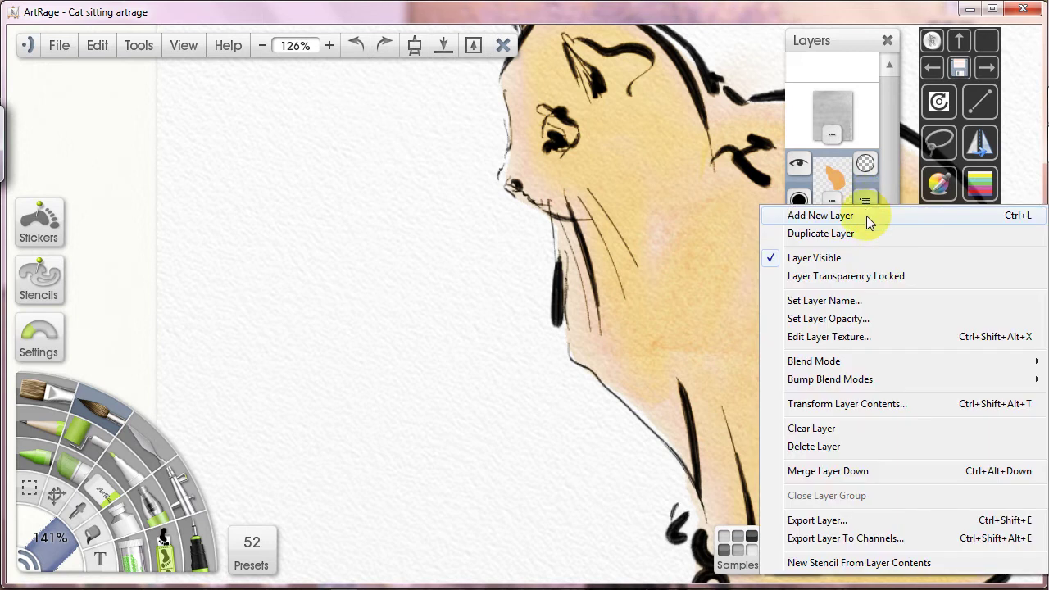
left_click(849, 338)
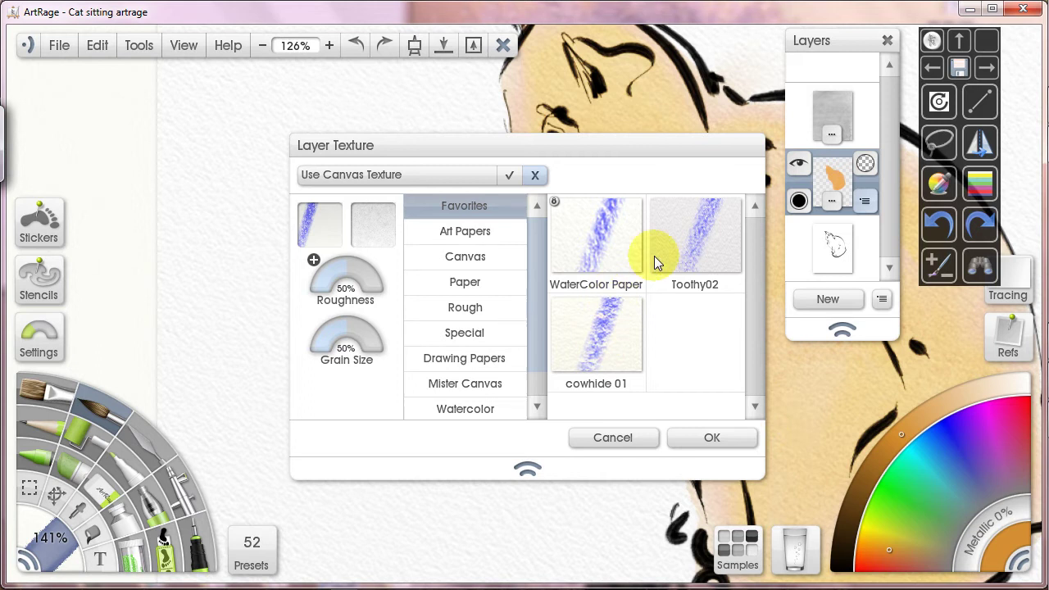
left_click(708, 243)
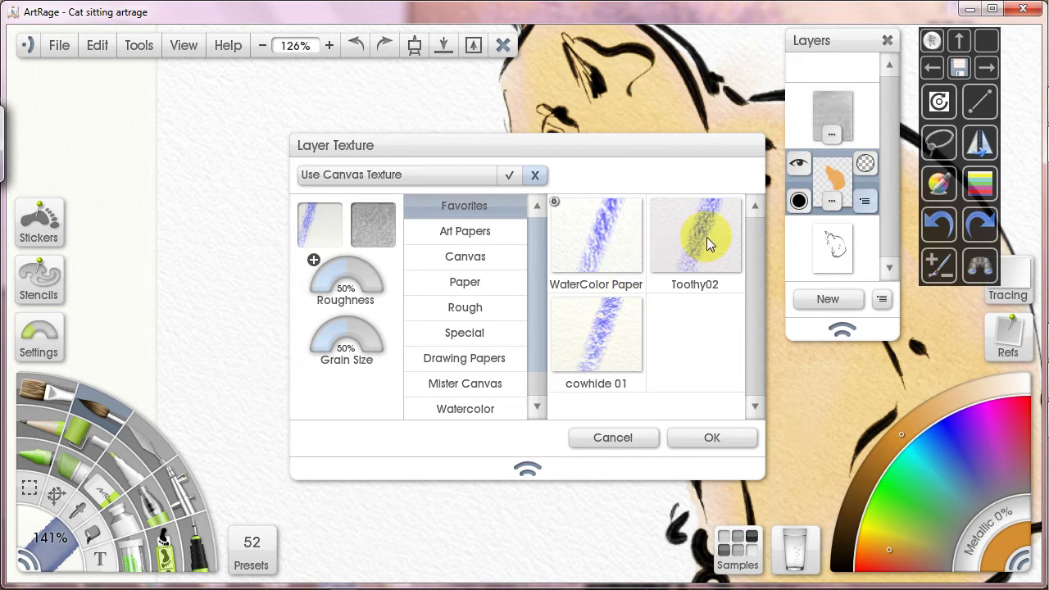
left_click(354, 265)
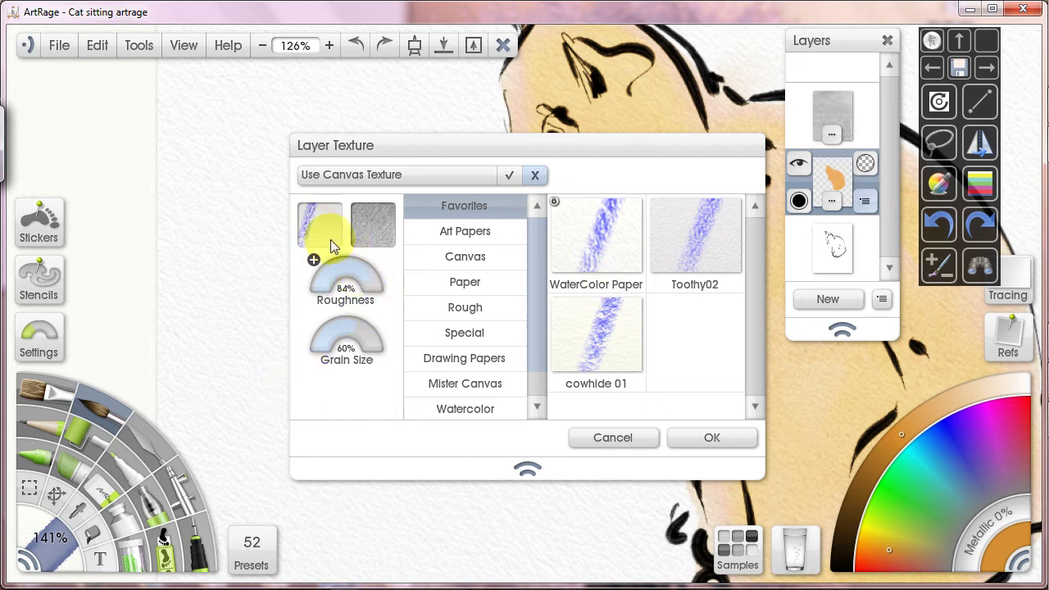
left_click_drag(356, 329, 354, 331)
left_click_drag(373, 272, 339, 289)
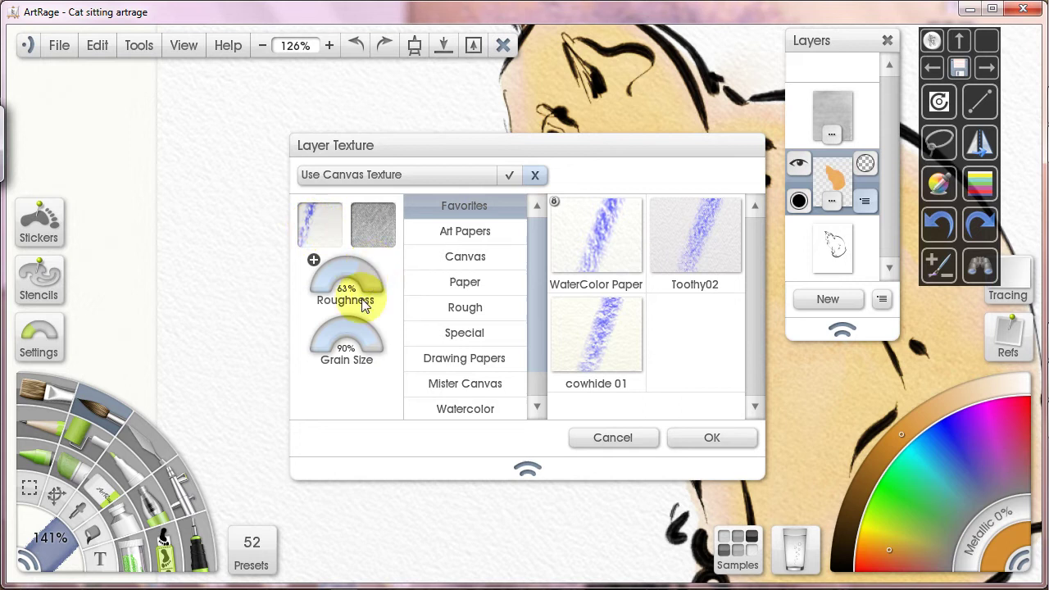
left_click_drag(367, 347, 357, 344)
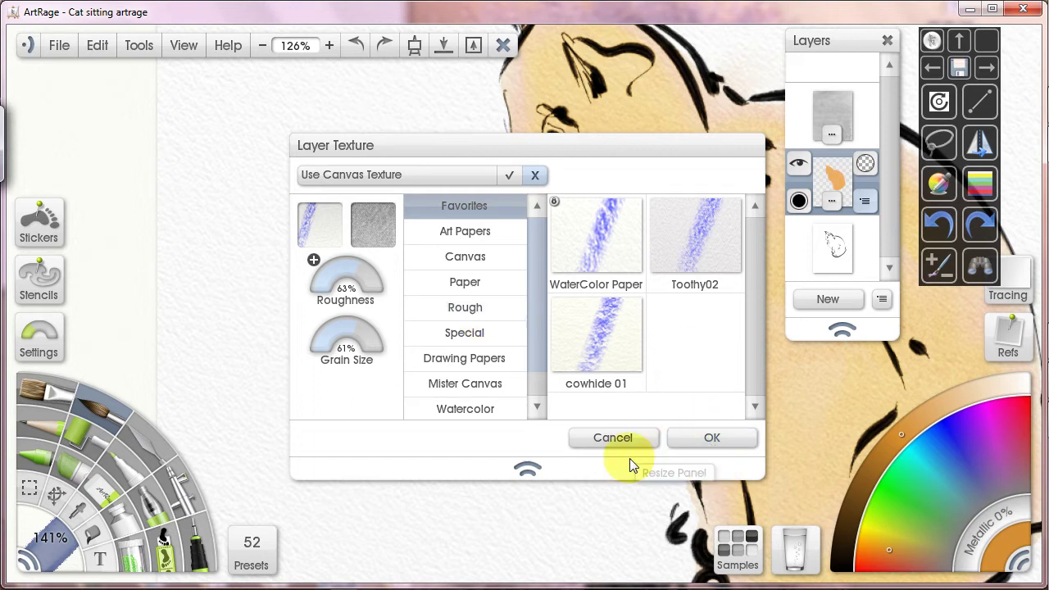
left_click(711, 438)
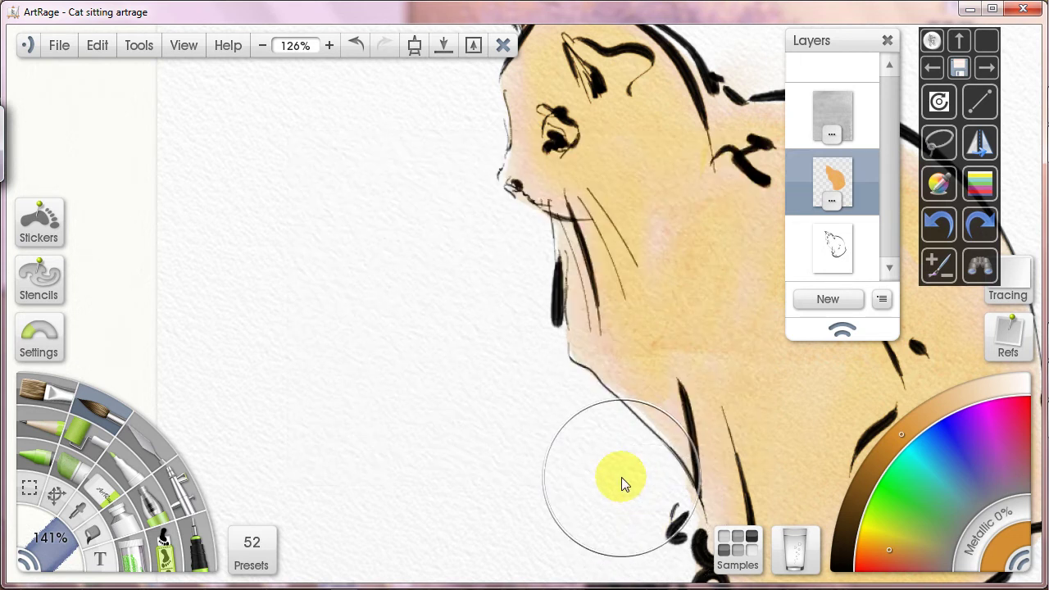
Open the watercolor brush settings and set loading to 13% and thinners to 21%
left_click(41, 340)
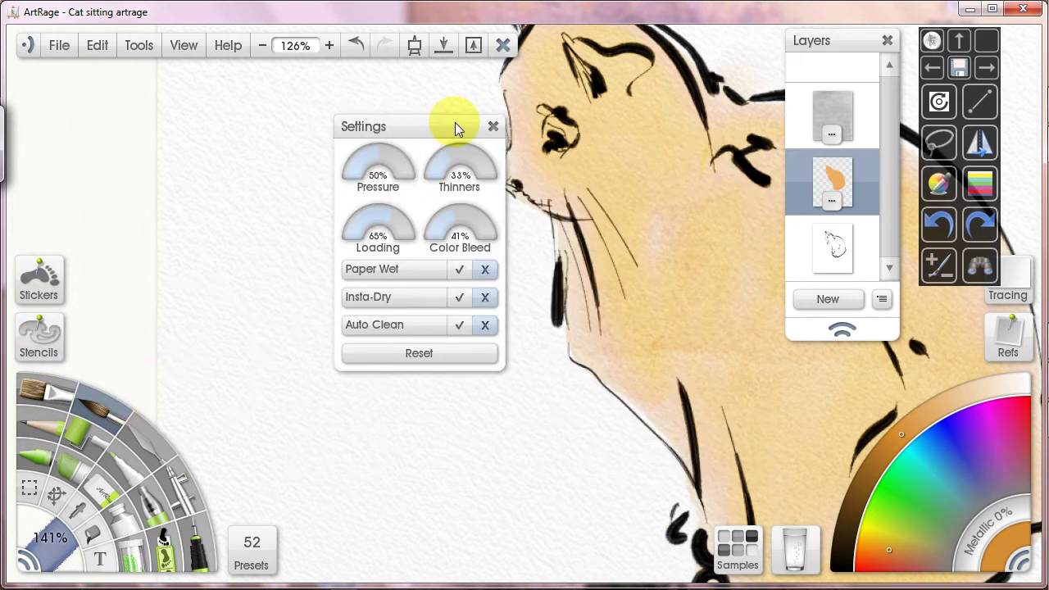
left_click_drag(455, 122, 159, 76)
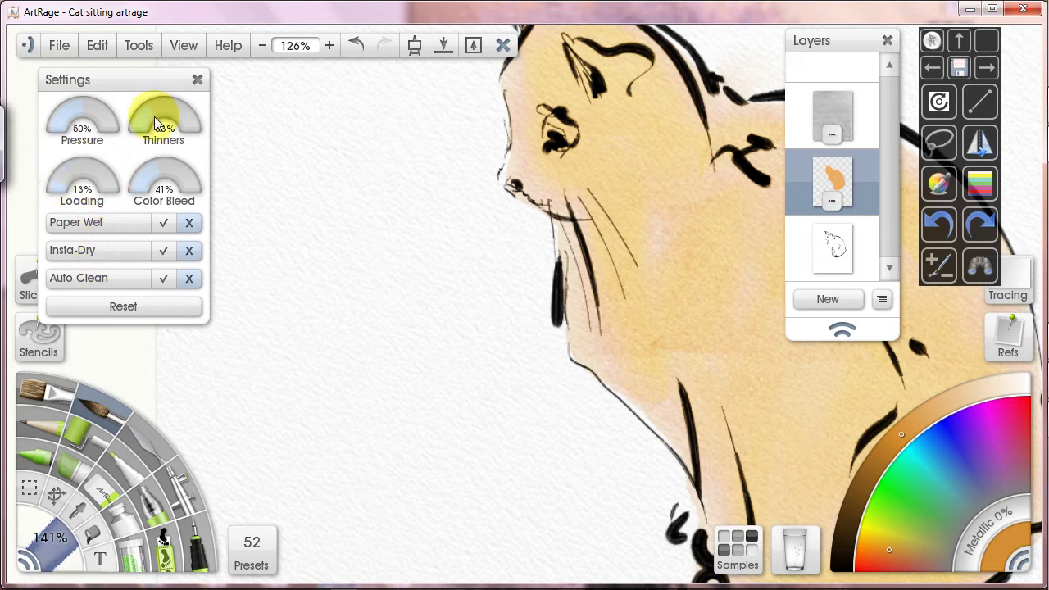
left_click_drag(149, 120, 152, 110)
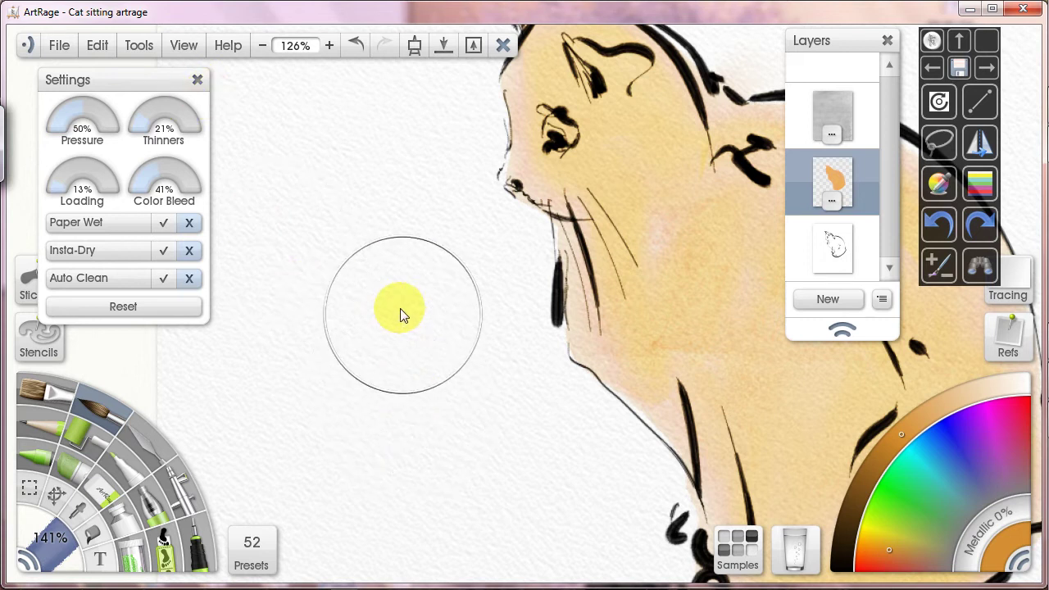
Paint trial strokes on the blank paper in front of the cat, adjusting thinners to 14% and loading to 28%
mouse_move(402, 251)
left_mouse_down()
mouse_move(367, 344)
mouse_move(367, 429)
mouse_move(391, 314)
mouse_move(377, 360)
mouse_move(383, 264)
mouse_move(359, 339)
mouse_move(358, 417)
mouse_move(388, 473)
mouse_move(377, 279)
mouse_move(361, 409)
mouse_move(380, 257)
mouse_move(394, 249)
mouse_move(363, 290)
mouse_move(349, 334)
mouse_move(360, 457)
mouse_move(357, 294)
mouse_move(379, 246)
mouse_move(358, 275)
mouse_move(338, 394)
mouse_move(361, 268)
mouse_move(326, 352)
mouse_move(353, 410)
mouse_move(407, 283)
mouse_move(402, 264)
mouse_move(383, 377)
mouse_move(394, 444)
mouse_move(399, 430)
mouse_move(367, 422)
mouse_move(392, 483)
mouse_move(371, 284)
mouse_move(362, 396)
mouse_move(363, 327)
left_mouse_up()
left_click_drag(146, 124, 172, 146)
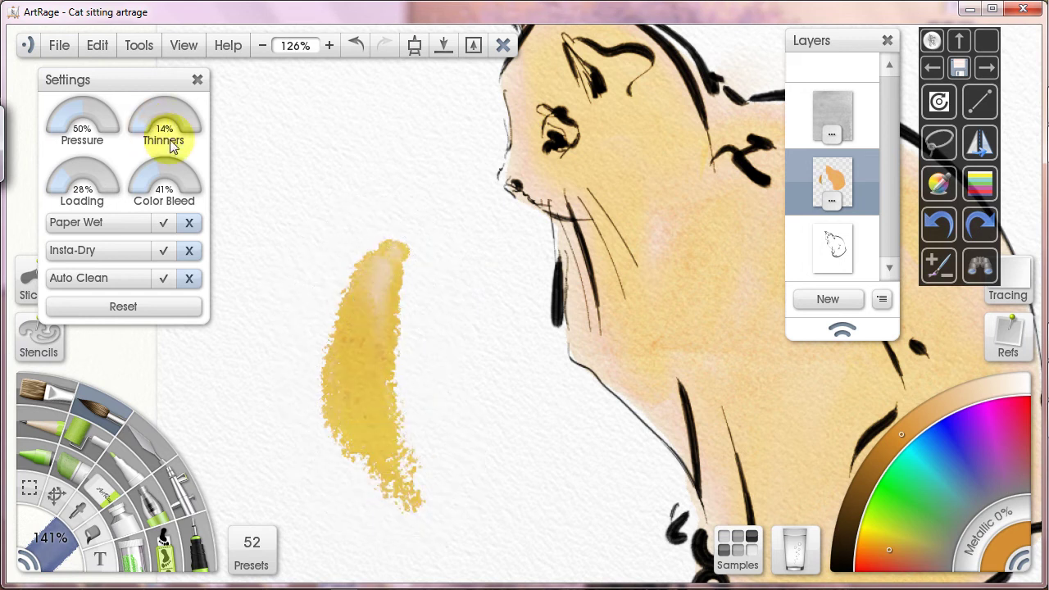
mouse_move(391, 255)
left_mouse_down()
mouse_move(388, 332)
mouse_move(401, 410)
mouse_move(440, 493)
mouse_move(411, 418)
mouse_move(394, 268)
mouse_move(424, 413)
mouse_move(450, 464)
mouse_move(410, 296)
mouse_move(406, 263)
mouse_move(425, 259)
mouse_move(443, 295)
mouse_move(461, 459)
mouse_move(416, 335)
mouse_move(387, 346)
mouse_move(422, 411)
mouse_move(416, 276)
mouse_move(450, 375)
mouse_move(397, 254)
mouse_move(343, 328)
mouse_move(333, 378)
mouse_move(390, 454)
mouse_move(366, 280)
mouse_move(328, 378)
mouse_move(368, 479)
mouse_move(398, 462)
left_mouse_up()
Undo all the dry-brush trial strokes on the blank paper in front of the cat
left_click(937, 226)
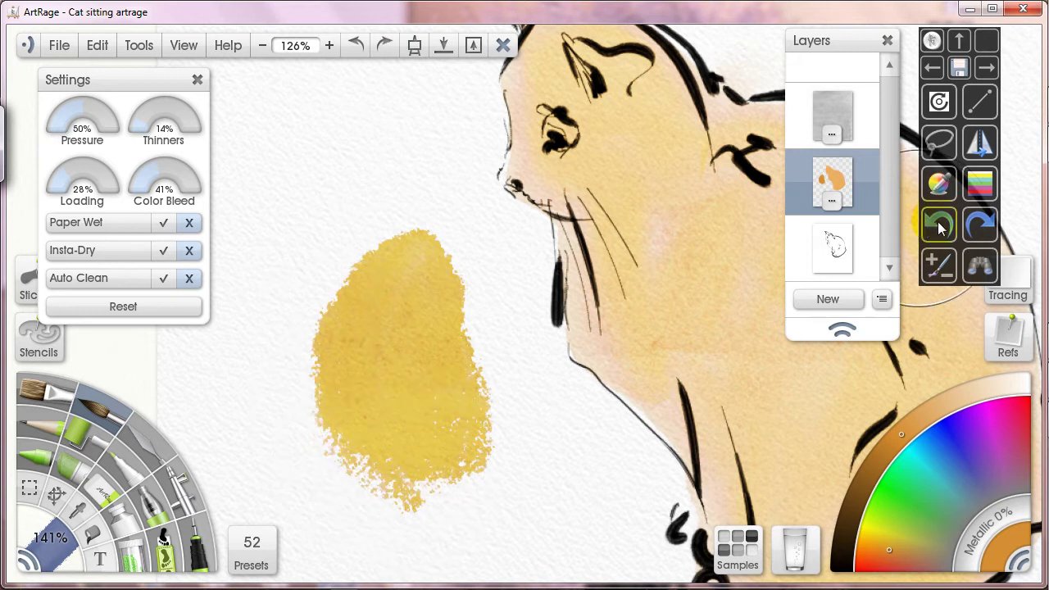
left_click(939, 227)
left_click(938, 227)
left_click(940, 227)
left_click(934, 232)
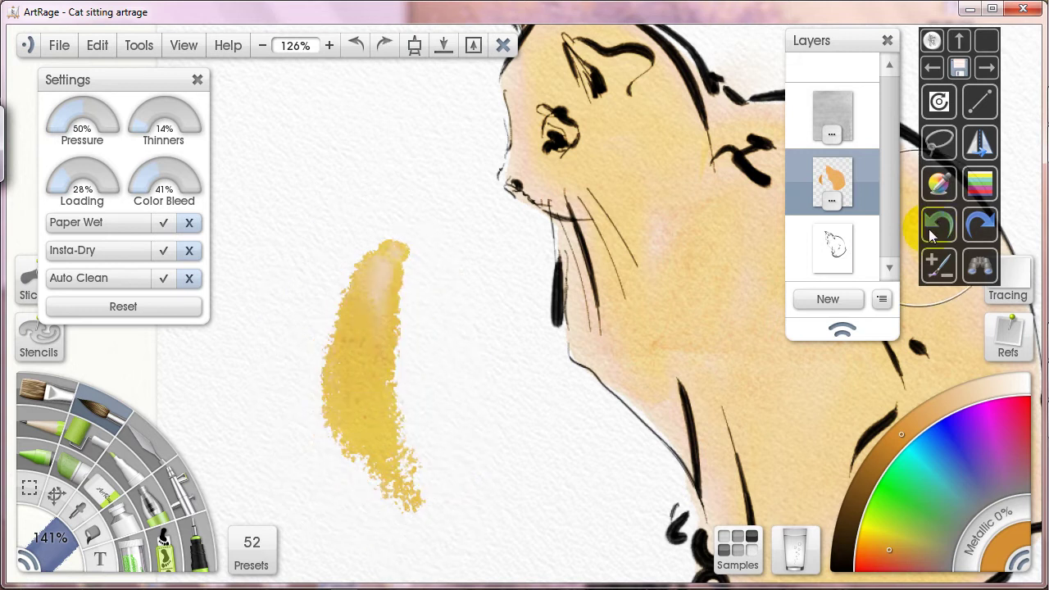
left_click(939, 226)
left_click(939, 226)
left_click(938, 226)
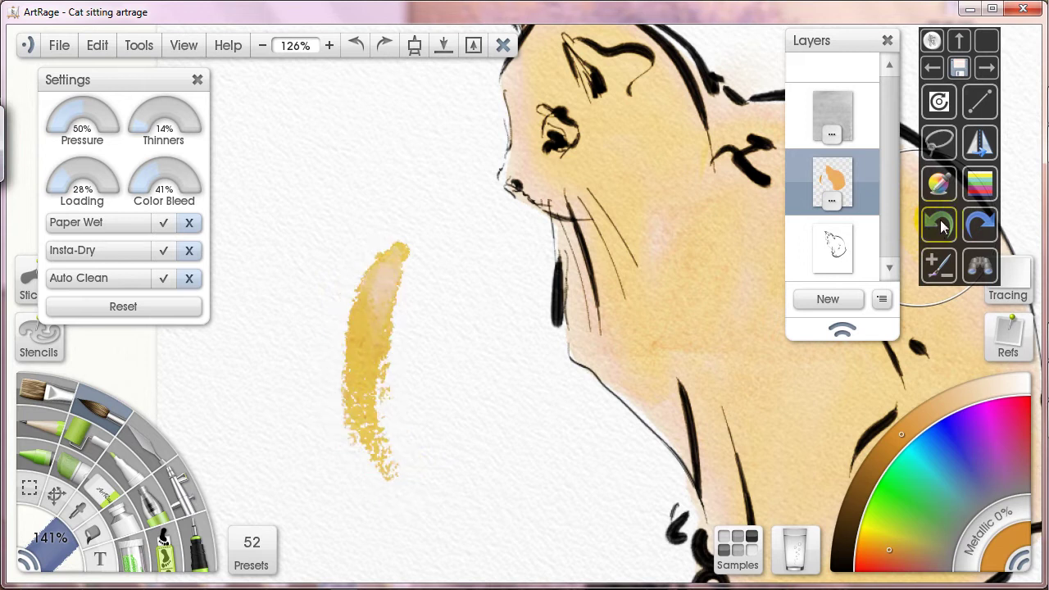
left_click(939, 227)
left_click(938, 227)
left_click(939, 229)
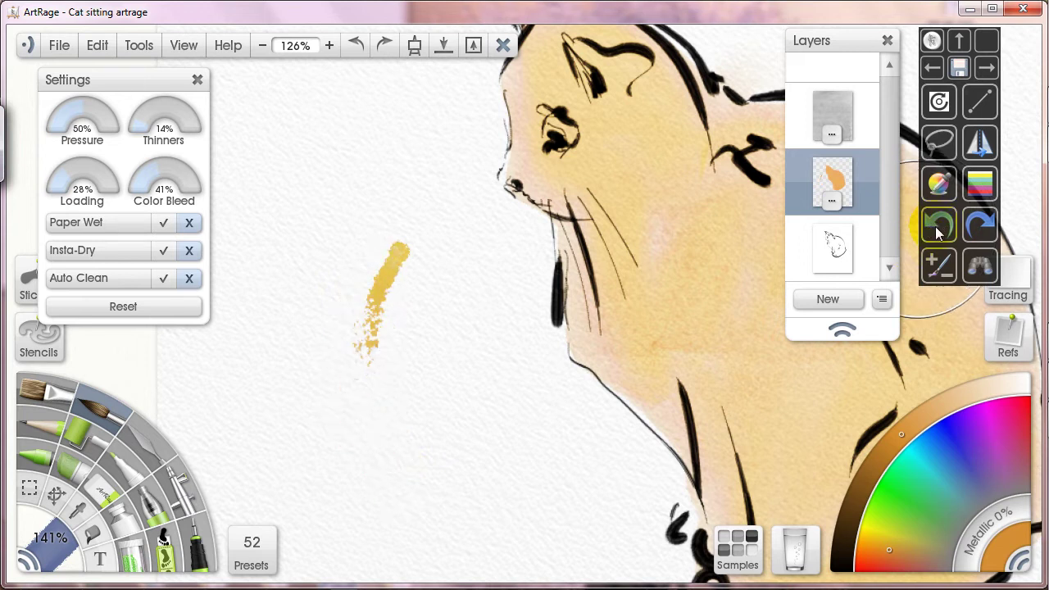
left_click(939, 231)
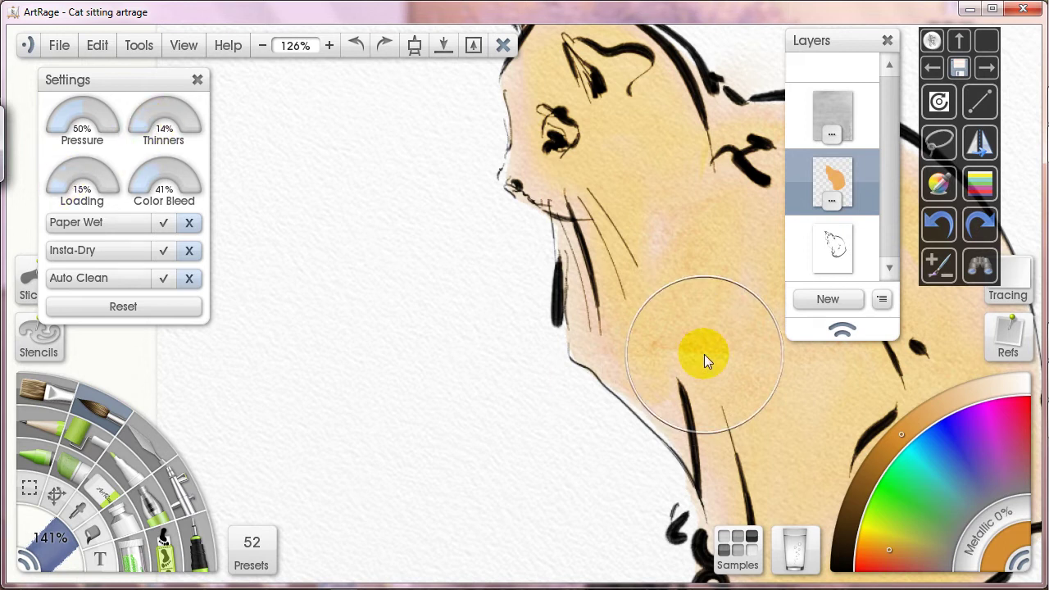
With loading set to 15%, paint rough orange fur-like strokes along the outline of the cat's upper back
mouse_move(704, 354)
left_mouse_down()
mouse_move(410, 403)
mouse_move(348, 435)
left_mouse_up()
left_click_drag(552, 312, 548, 356)
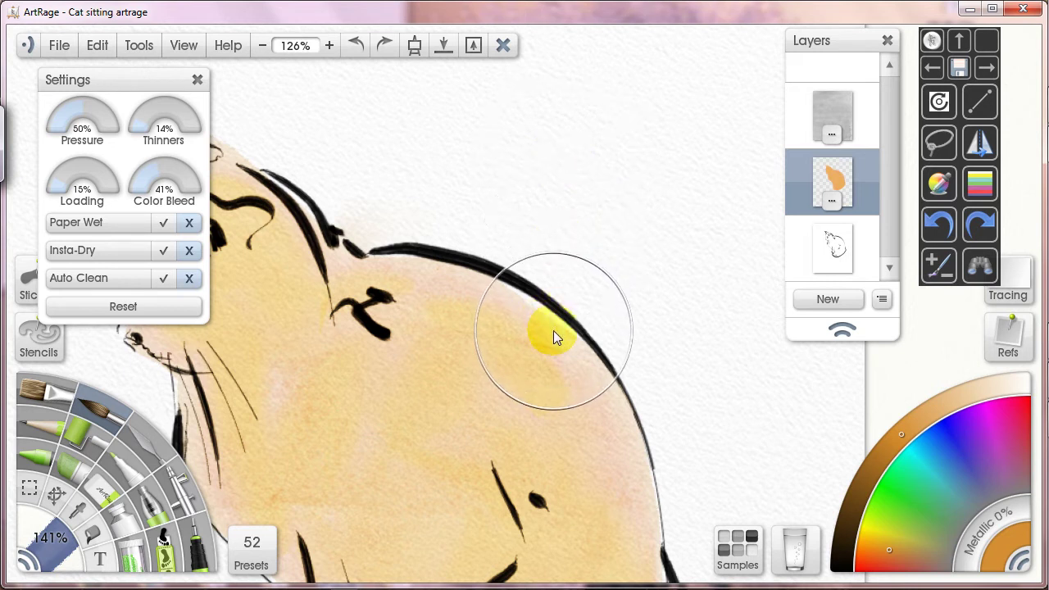
mouse_move(552, 331)
left_mouse_down()
mouse_move(425, 269)
mouse_move(428, 280)
mouse_move(474, 287)
mouse_move(605, 385)
mouse_move(628, 424)
mouse_move(562, 350)
mouse_move(449, 279)
mouse_move(575, 358)
mouse_move(601, 410)
mouse_move(596, 375)
mouse_move(516, 284)
mouse_move(576, 326)
mouse_move(606, 358)
mouse_move(594, 386)
mouse_move(596, 375)
mouse_move(600, 410)
mouse_move(536, 299)
mouse_move(610, 373)
mouse_move(601, 391)
mouse_move(608, 409)
mouse_move(555, 314)
mouse_move(565, 355)
mouse_move(576, 343)
mouse_move(566, 330)
mouse_move(571, 307)
mouse_move(542, 326)
mouse_move(449, 253)
mouse_move(412, 272)
mouse_move(398, 209)
mouse_move(410, 259)
left_mouse_up()
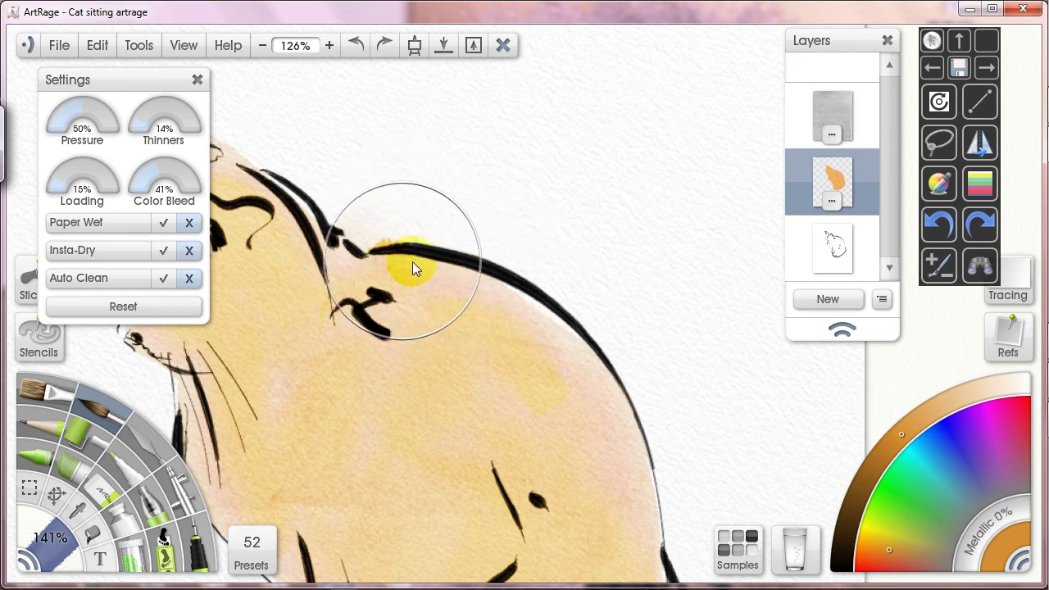
mouse_move(412, 263)
left_mouse_down()
mouse_move(541, 298)
mouse_move(635, 409)
mouse_move(662, 484)
mouse_move(565, 326)
mouse_move(513, 289)
mouse_move(594, 376)
mouse_move(648, 549)
mouse_move(622, 408)
mouse_move(545, 322)
mouse_move(645, 454)
mouse_move(658, 513)
mouse_move(682, 468)
mouse_move(699, 494)
left_mouse_up()
mouse_move(684, 437)
left_mouse_down()
mouse_move(607, 191)
mouse_move(545, 546)
mouse_move(569, 281)
mouse_move(533, 497)
mouse_move(657, 446)
mouse_move(758, 366)
left_mouse_up()
mouse_move(706, 347)
left_mouse_down()
mouse_move(662, 342)
mouse_move(552, 465)
mouse_move(393, 470)
mouse_move(467, 363)
mouse_move(628, 447)
mouse_move(640, 392)
mouse_move(544, 474)
mouse_move(543, 439)
mouse_move(471, 505)
mouse_move(459, 386)
mouse_move(549, 520)
mouse_move(651, 387)
mouse_move(567, 402)
mouse_move(505, 488)
mouse_move(631, 326)
mouse_move(611, 389)
mouse_move(563, 456)
mouse_move(639, 375)
left_mouse_up()
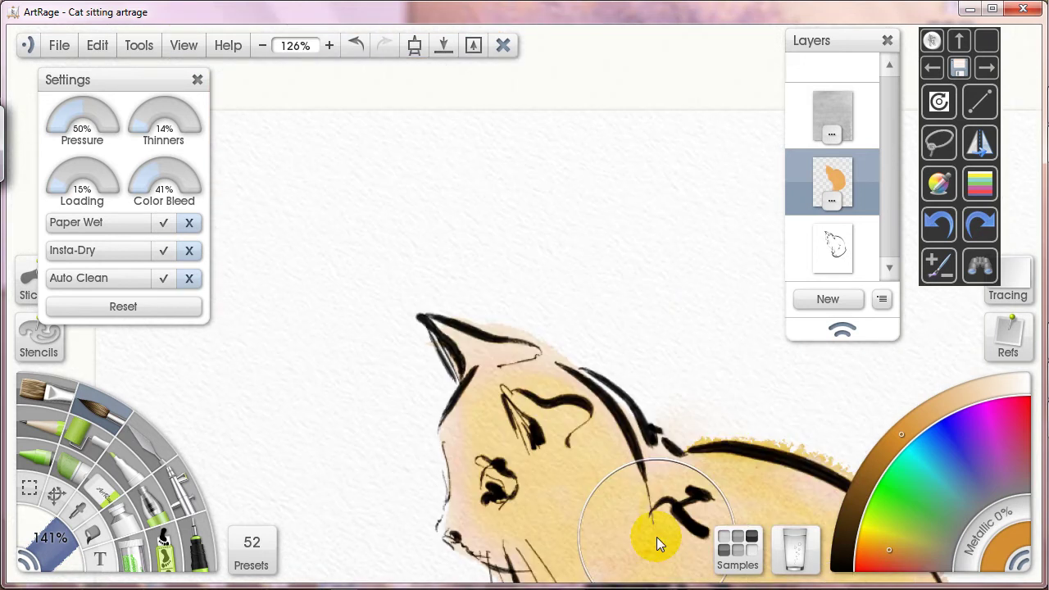
Paint rough, fur-like orange strokes around the tip of the cat's ear
mouse_move(498, 375)
left_mouse_down()
mouse_move(481, 357)
mouse_move(362, 324)
left_mouse_up()
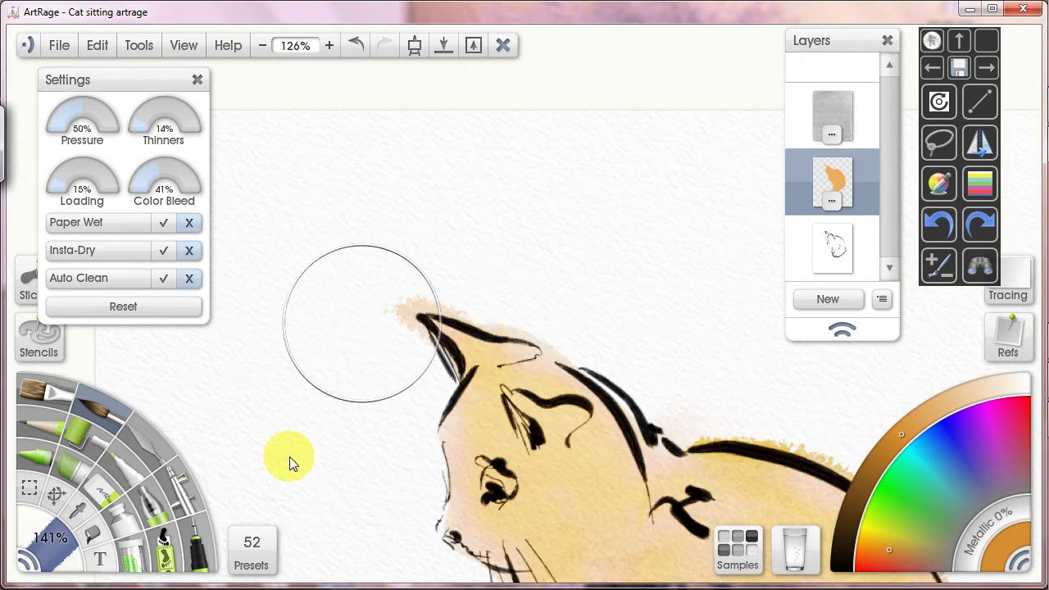
left_click_drag(653, 412, 618, 281)
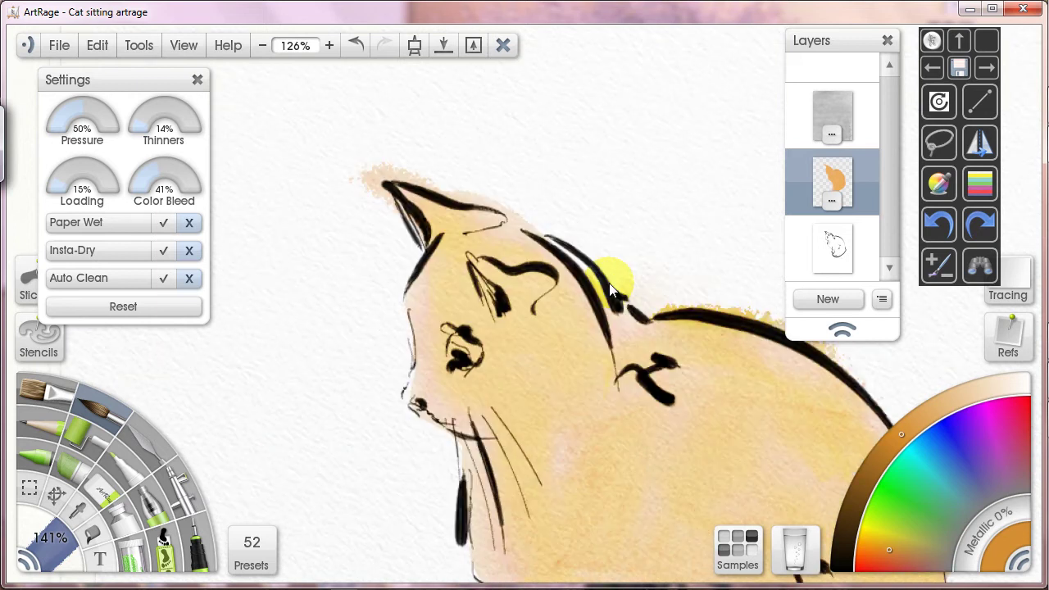
left_click_drag(594, 403, 483, 417)
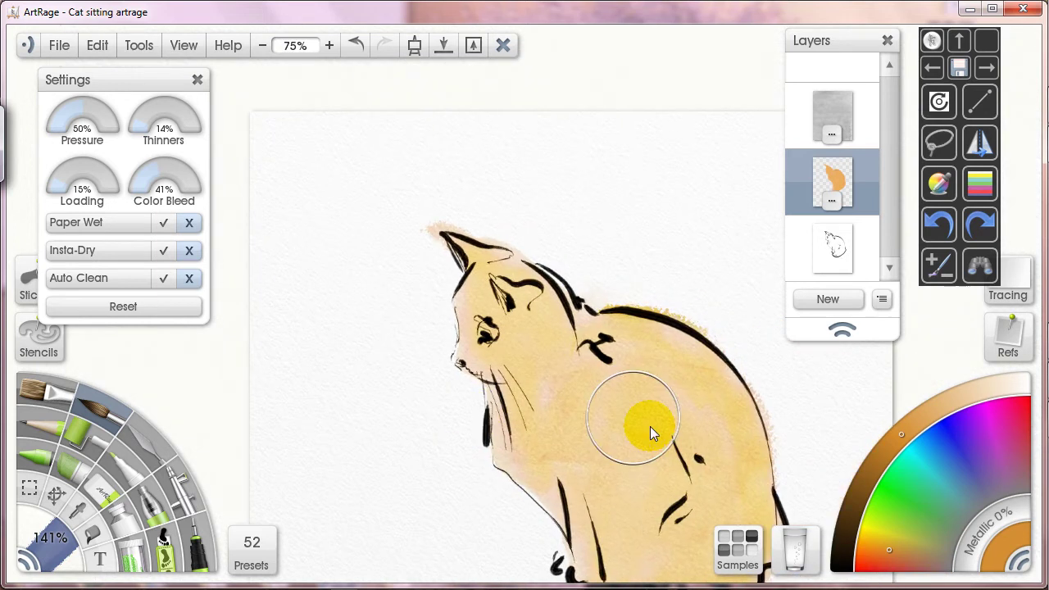
mouse_move(649, 426)
left_mouse_down()
mouse_move(517, 354)
mouse_move(519, 328)
left_mouse_up()
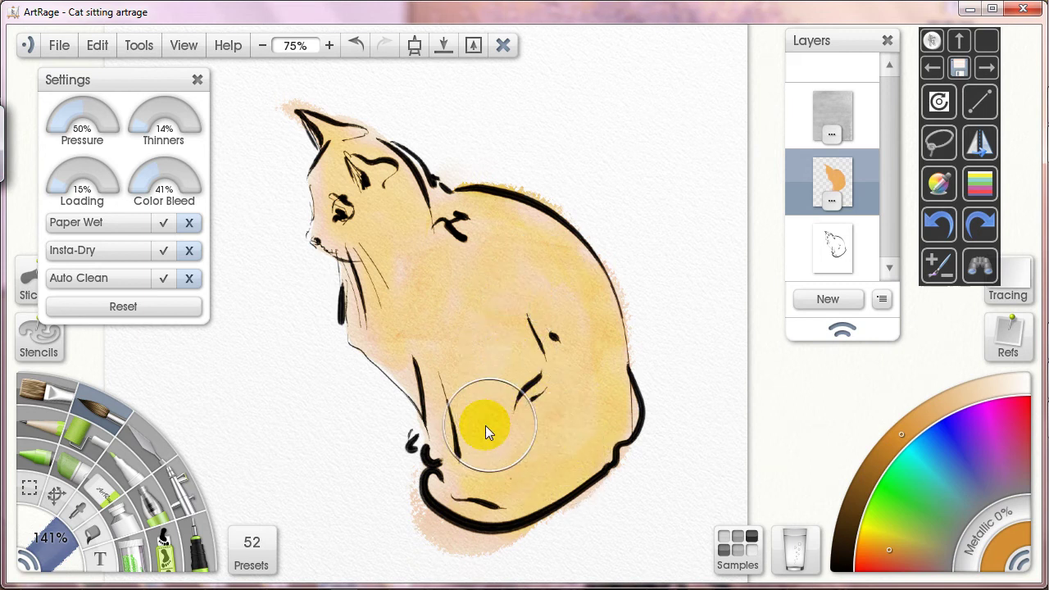
Examine the rough painted edges along the cat's ear, neck and back at different magnifications
scroll(485, 425, "up", 4)
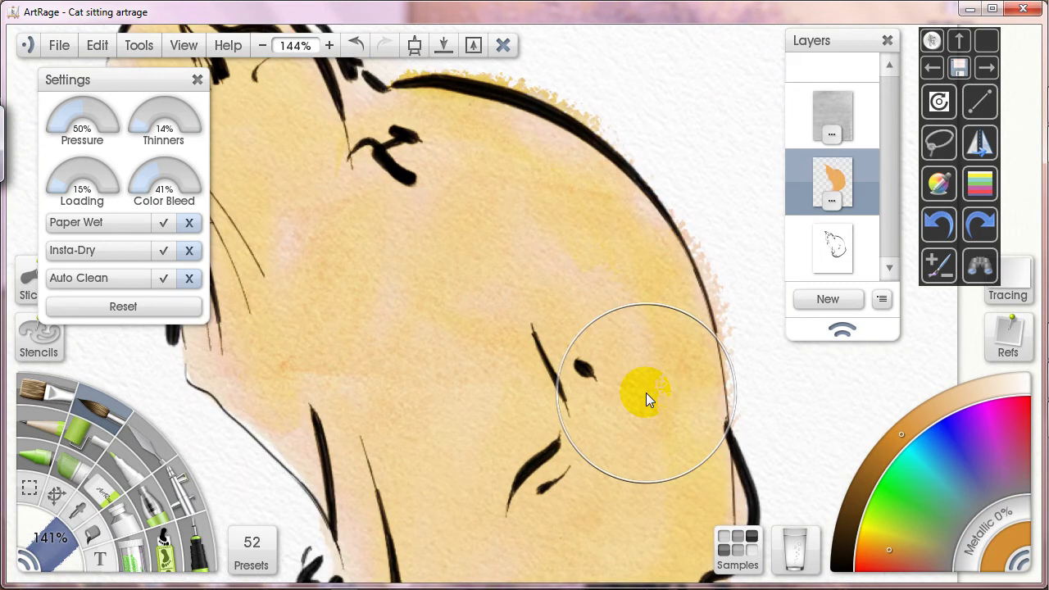
mouse_move(513, 185)
left_mouse_down()
mouse_move(498, 398)
mouse_move(657, 398)
mouse_move(709, 356)
left_mouse_up()
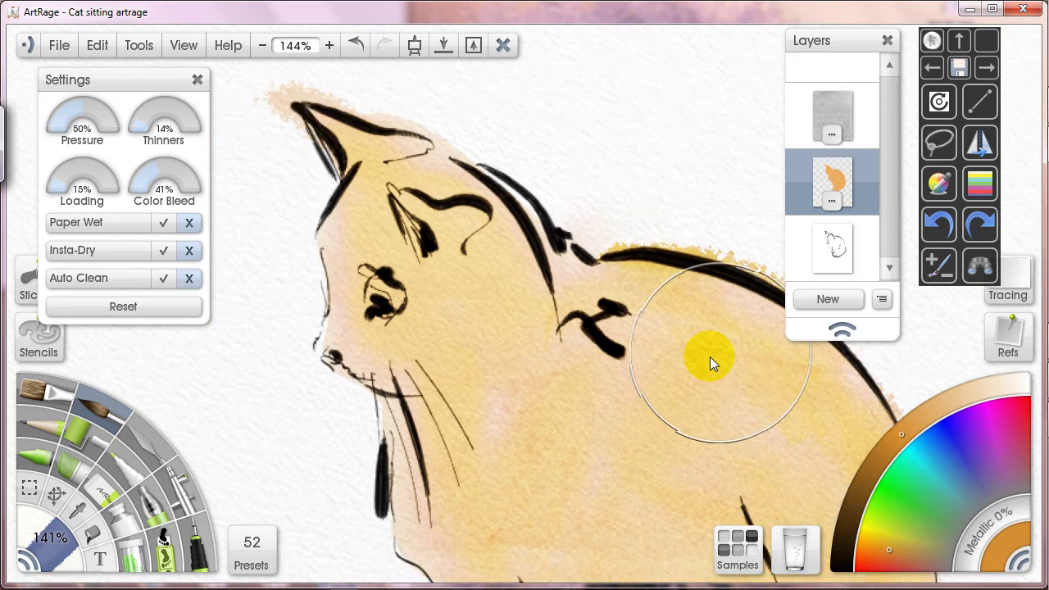
left_click_drag(621, 347, 582, 379)
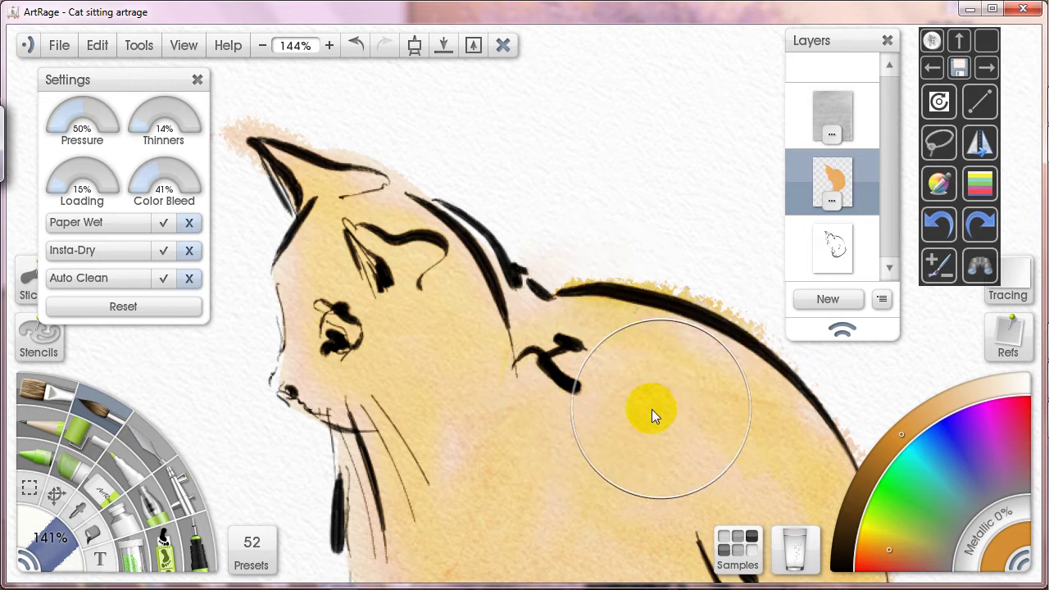
scroll(651, 409, "down", 4)
scroll(609, 417, "up", 1)
scroll(615, 420, "down", 1)
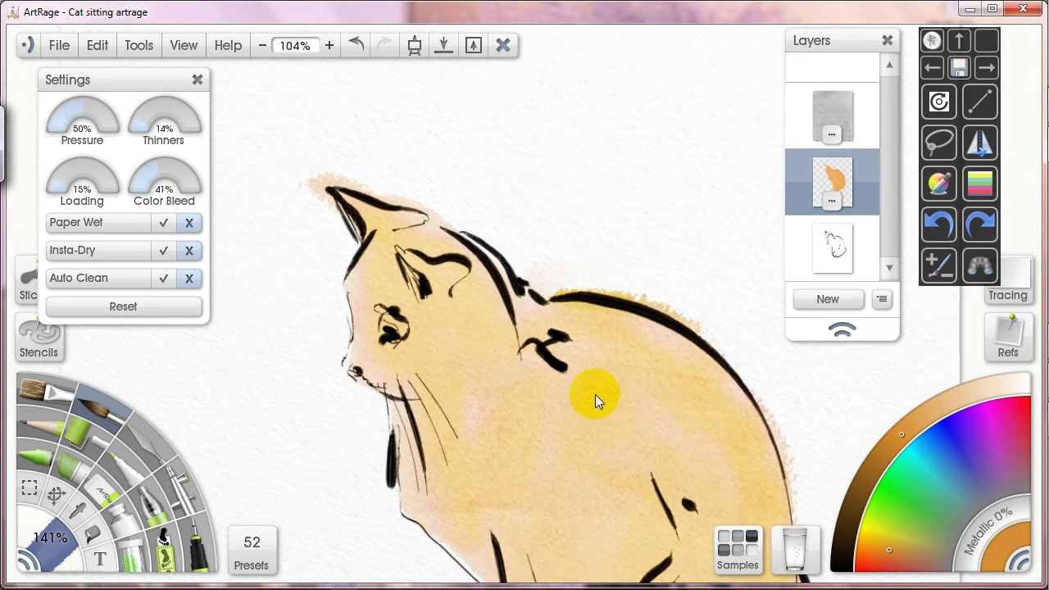
scroll(599, 402, "up", 1)
left_click_drag(578, 419, 554, 360)
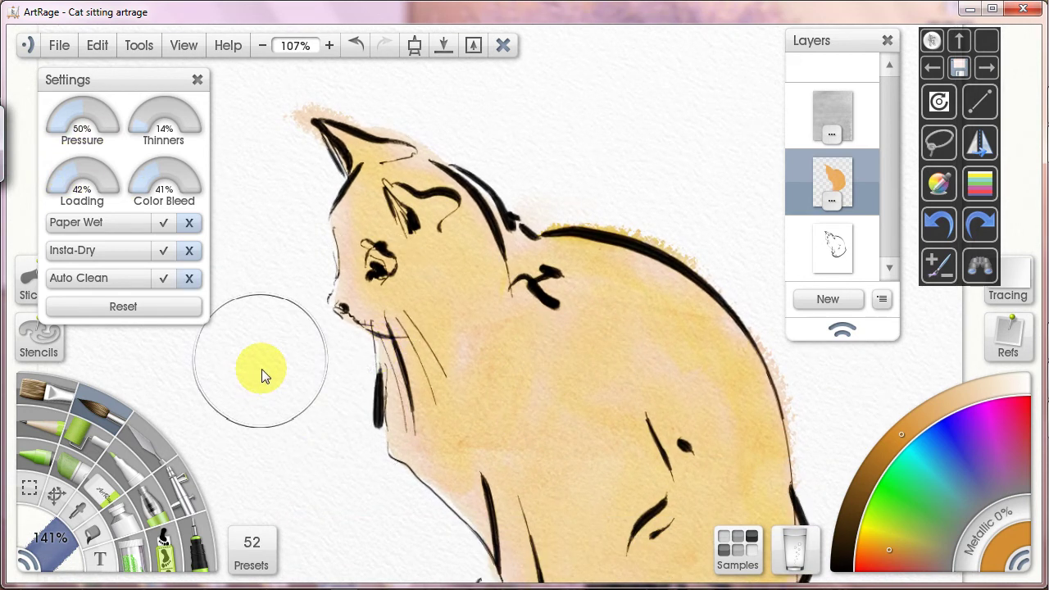
Try dry-brush strokes on the blank paper in front of the cat, raising loading from 42% to 63%, and undo them
left_click_drag(352, 389, 508, 287)
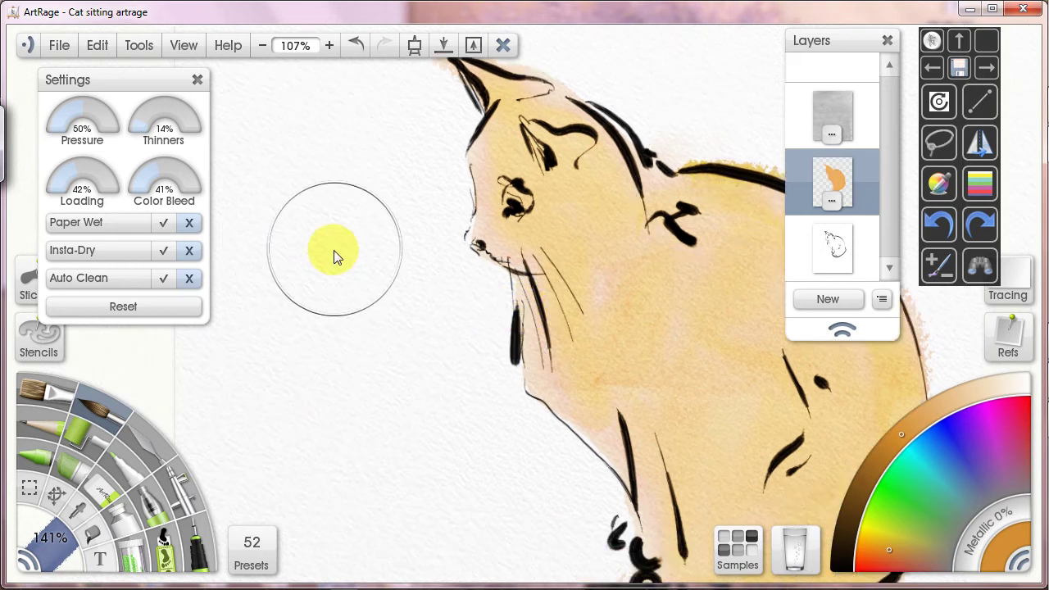
left_click_drag(332, 247, 310, 353)
left_click_drag(331, 305, 333, 416)
left_click(93, 168)
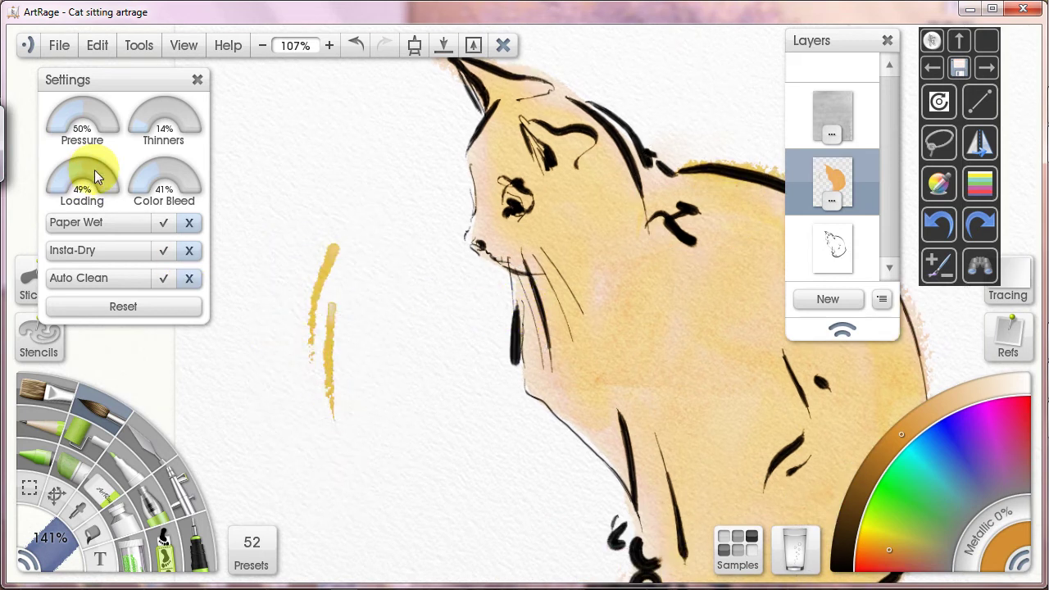
mouse_move(369, 211)
left_mouse_down()
mouse_move(360, 471)
mouse_move(380, 541)
left_mouse_up()
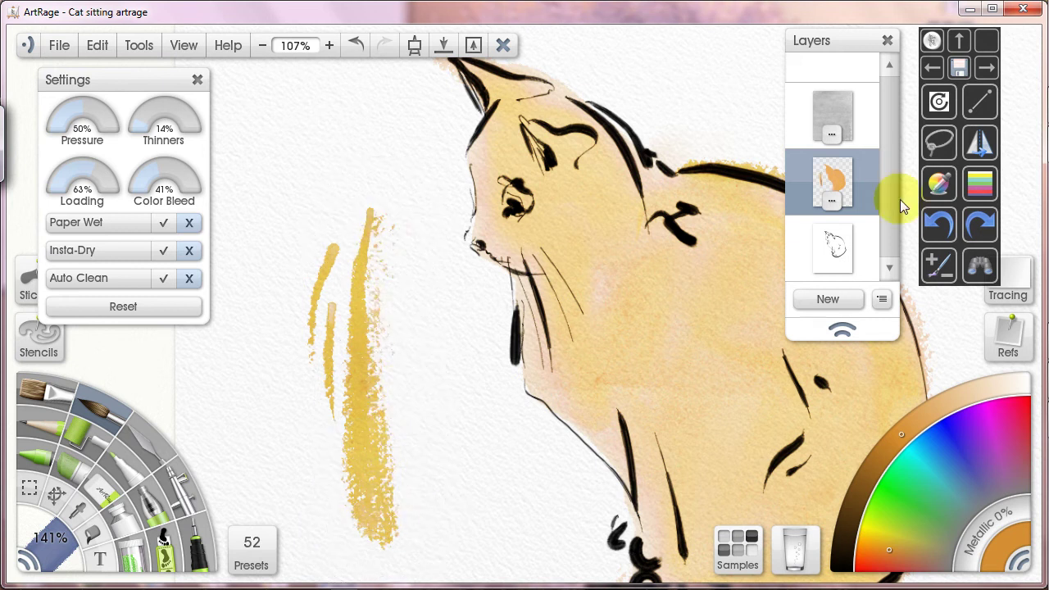
left_click(940, 227)
left_click(940, 227)
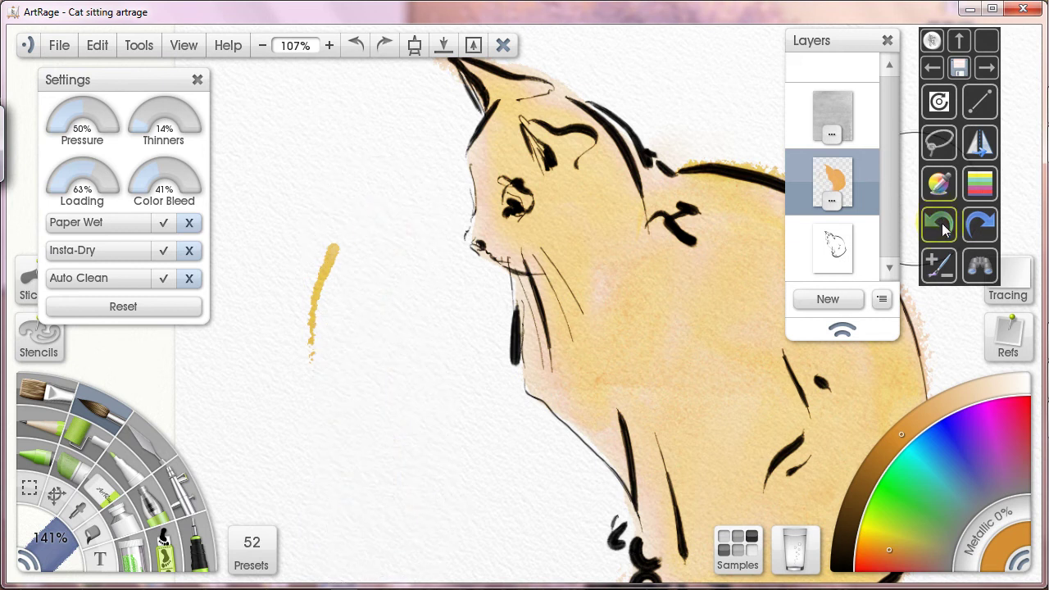
Set the orange cat layer's texture grain size to 48% and the watercolor brush's loading to 65%
left_click(865, 200)
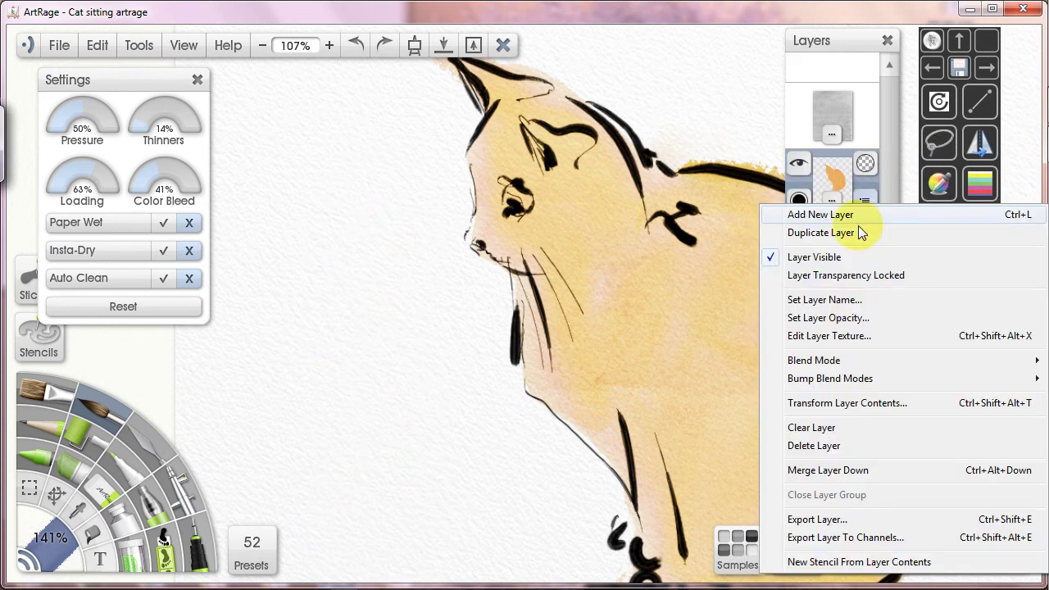
left_click(829, 336)
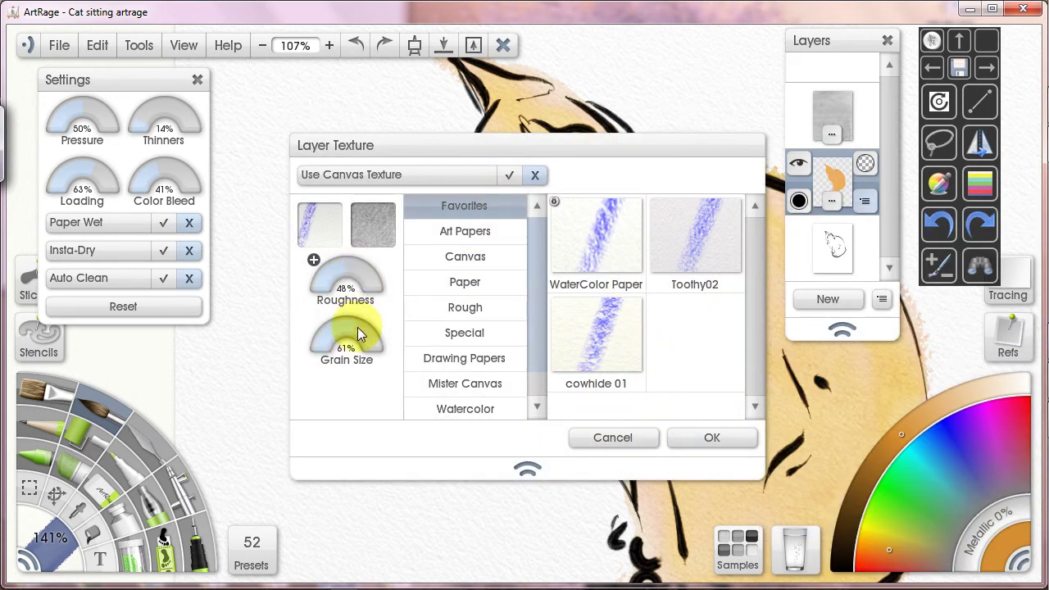
left_click_drag(357, 326, 345, 326)
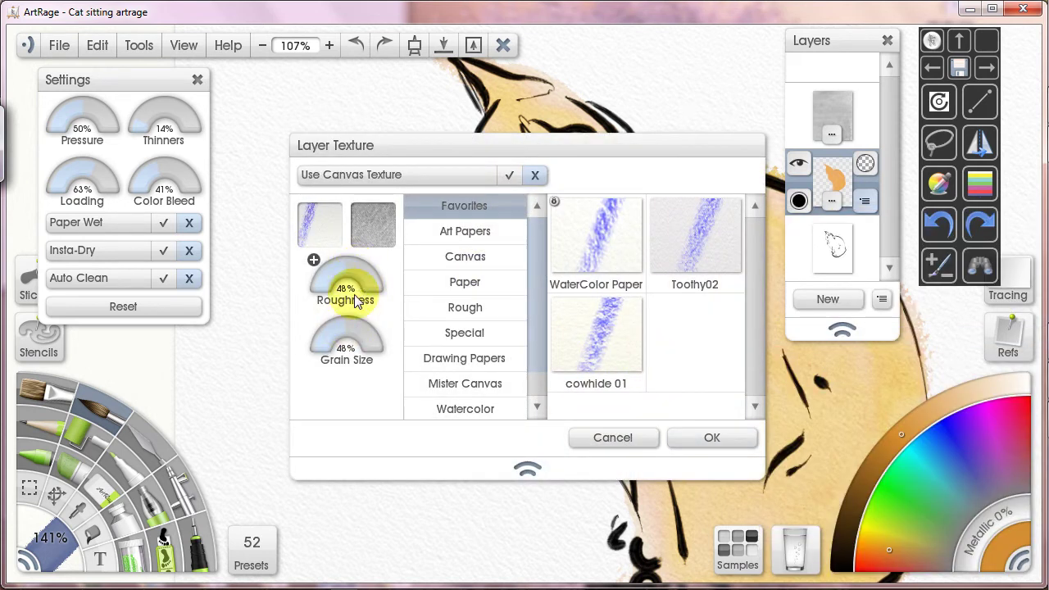
left_click(711, 440)
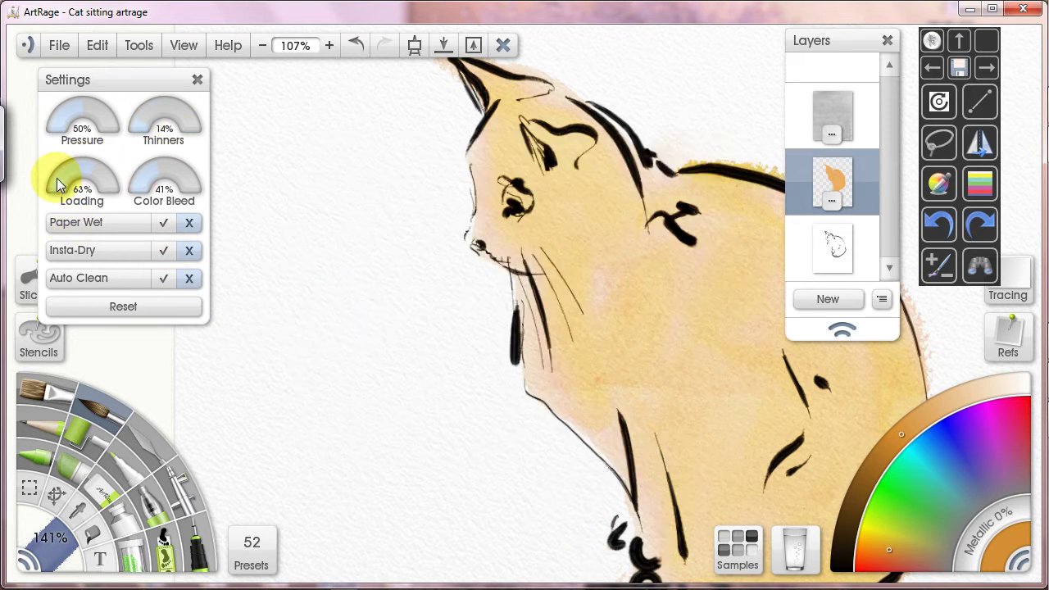
left_click_drag(92, 170, 105, 179)
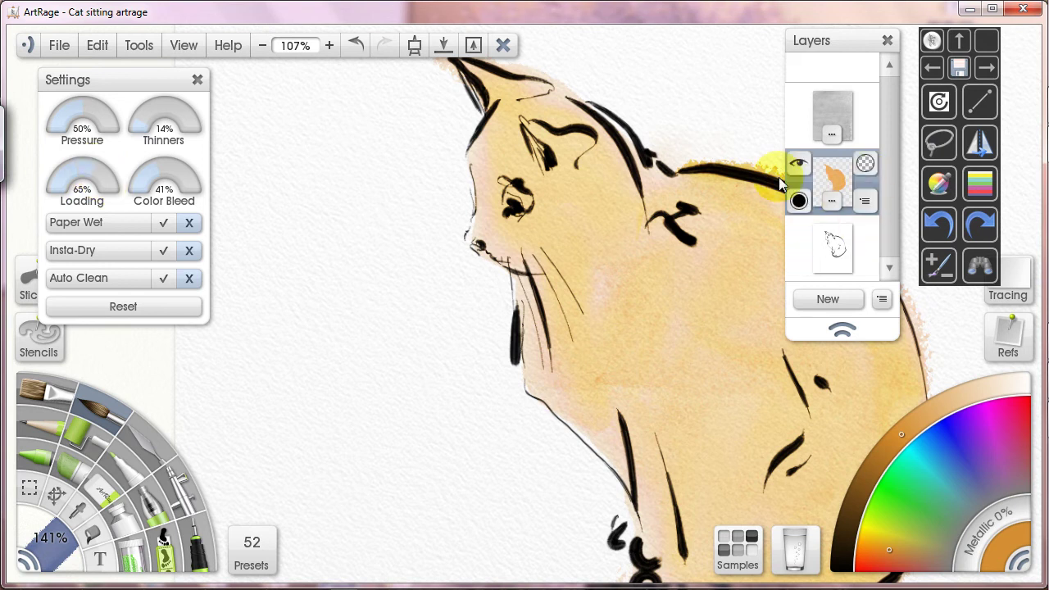
Try long, broad watercolor strokes on the blank paper in front of the cat, and undo them
mouse_move(327, 190)
left_mouse_down()
mouse_move(331, 469)
mouse_move(325, 265)
mouse_move(341, 189)
mouse_move(328, 204)
mouse_move(315, 283)
mouse_move(323, 482)
mouse_move(340, 205)
mouse_move(349, 463)
mouse_move(335, 501)
mouse_move(320, 405)
mouse_move(337, 197)
mouse_move(377, 471)
mouse_move(364, 506)
mouse_move(343, 200)
mouse_move(354, 227)
mouse_move(361, 475)
mouse_move(359, 489)
mouse_move(328, 494)
mouse_move(312, 334)
mouse_move(316, 251)
mouse_move(335, 198)
mouse_move(349, 198)
mouse_move(358, 277)
mouse_move(361, 434)
left_mouse_up()
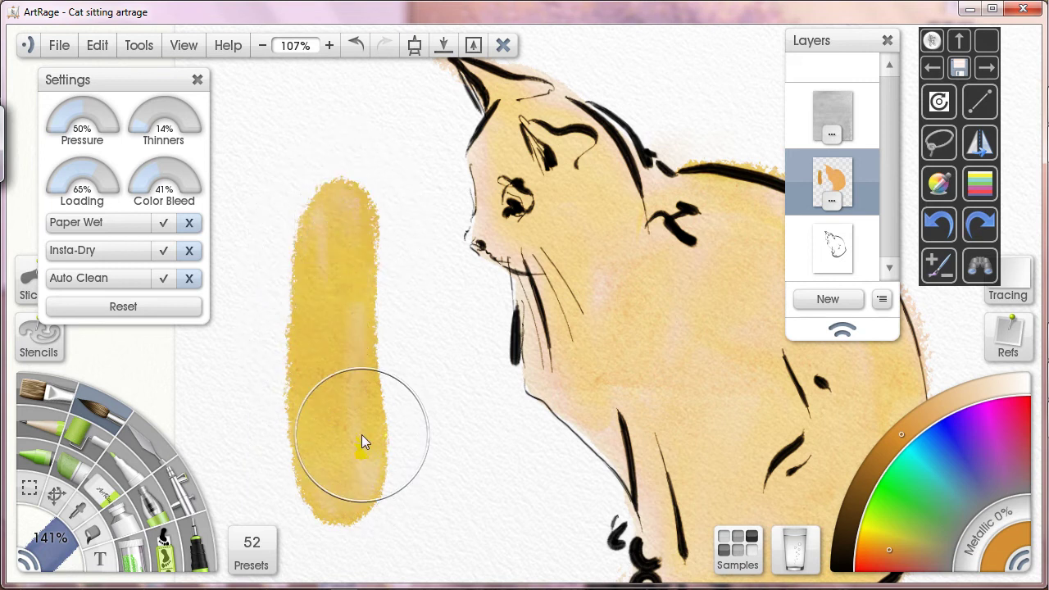
left_click(939, 226)
left_click(940, 226)
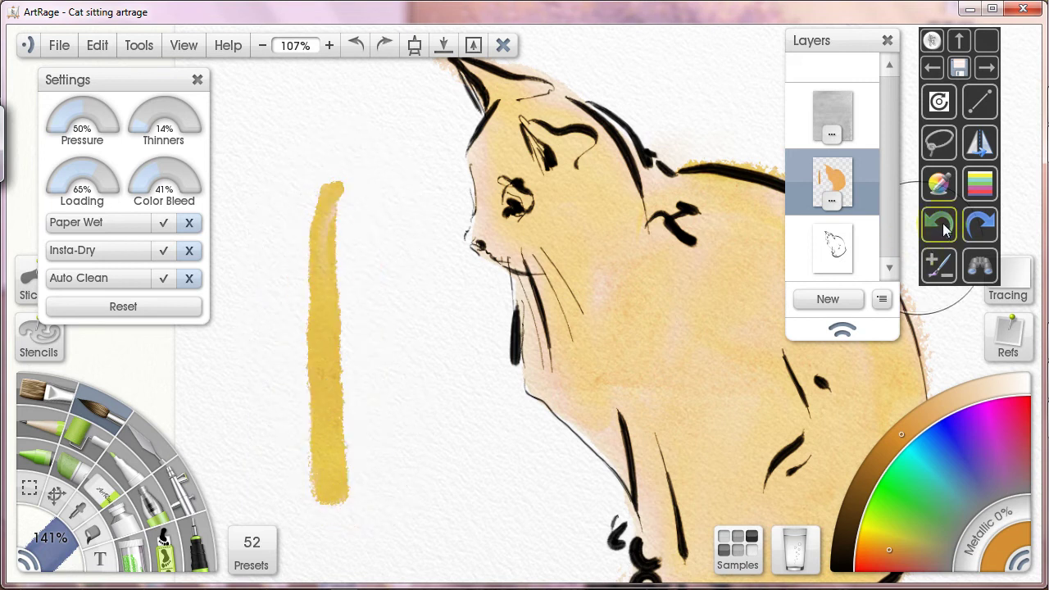
left_click(941, 228)
mouse_move(817, 190)
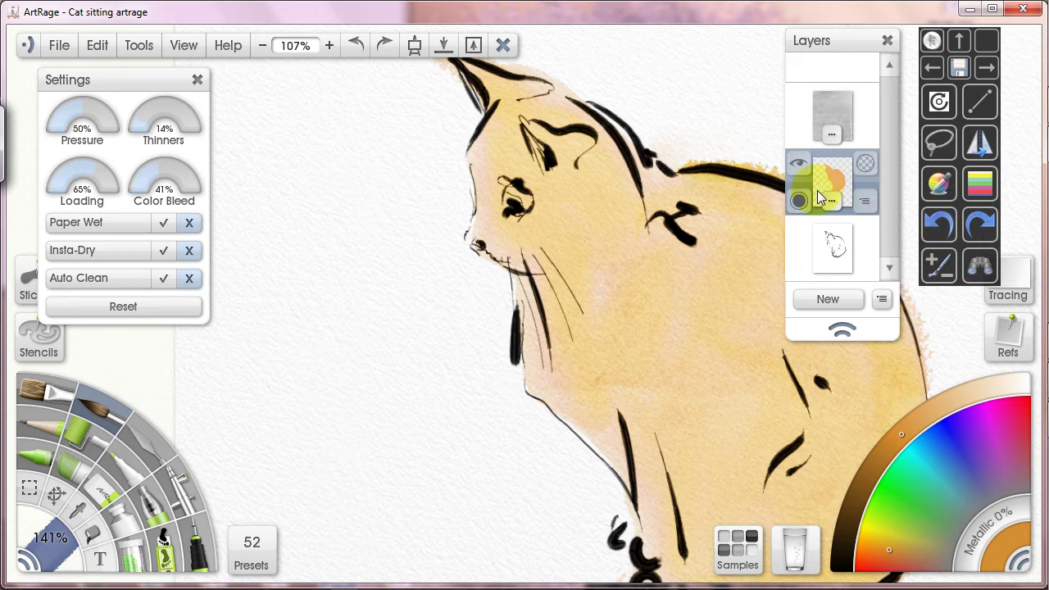
left_click(857, 201)
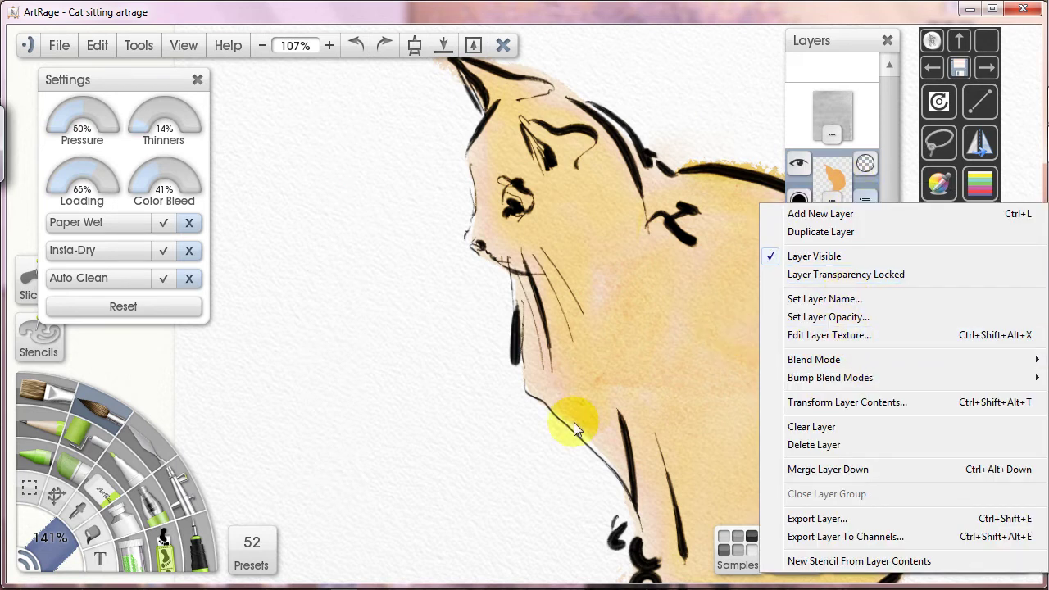
left_click(476, 470)
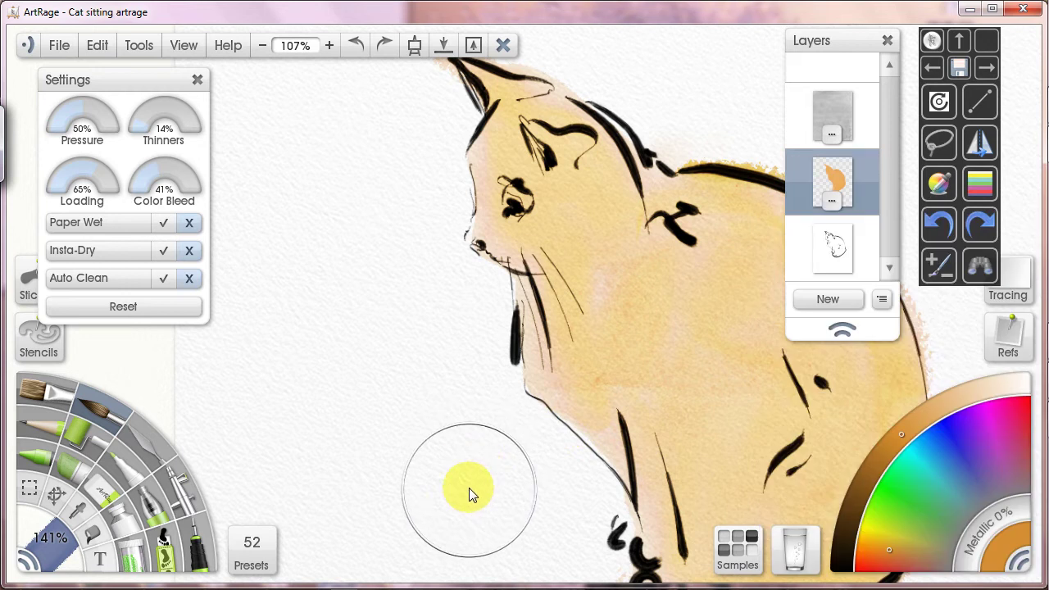
Switch to the Palette Knife with the Hard Wet Blender preset and clear the preset and settings windows from the canvas
mouse_move(665, 342)
left_mouse_down()
mouse_move(656, 347)
mouse_move(545, 278)
left_mouse_up()
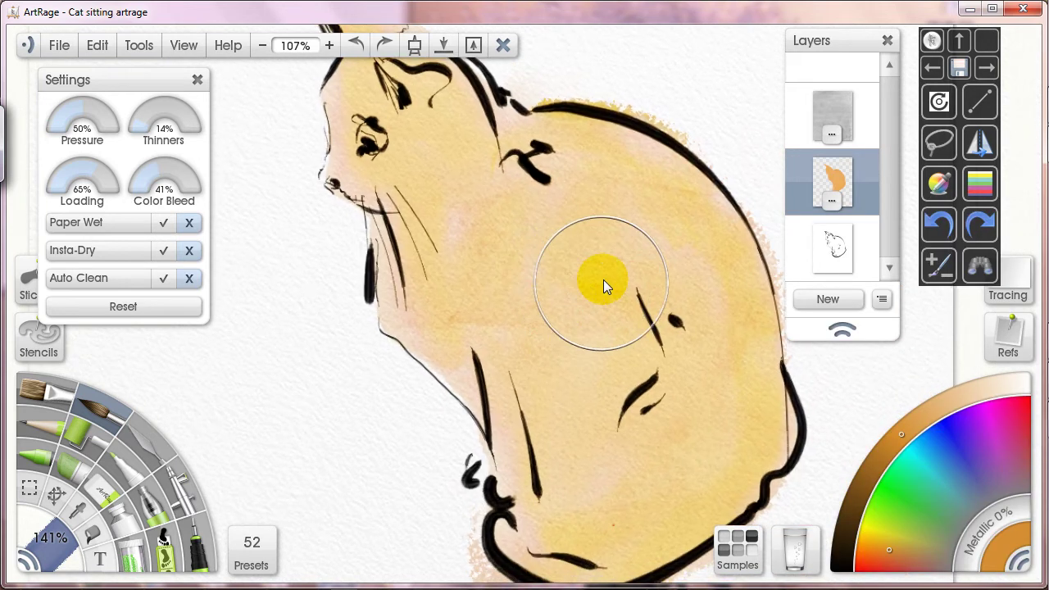
mouse_move(536, 341)
left_mouse_down()
mouse_move(559, 364)
mouse_move(578, 295)
left_mouse_up()
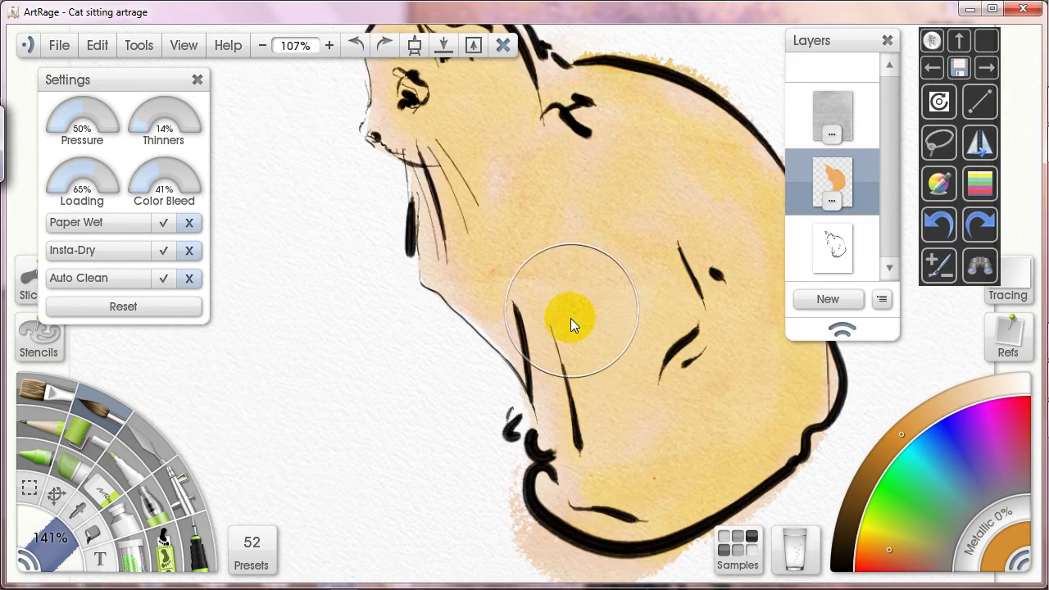
left_click(185, 467)
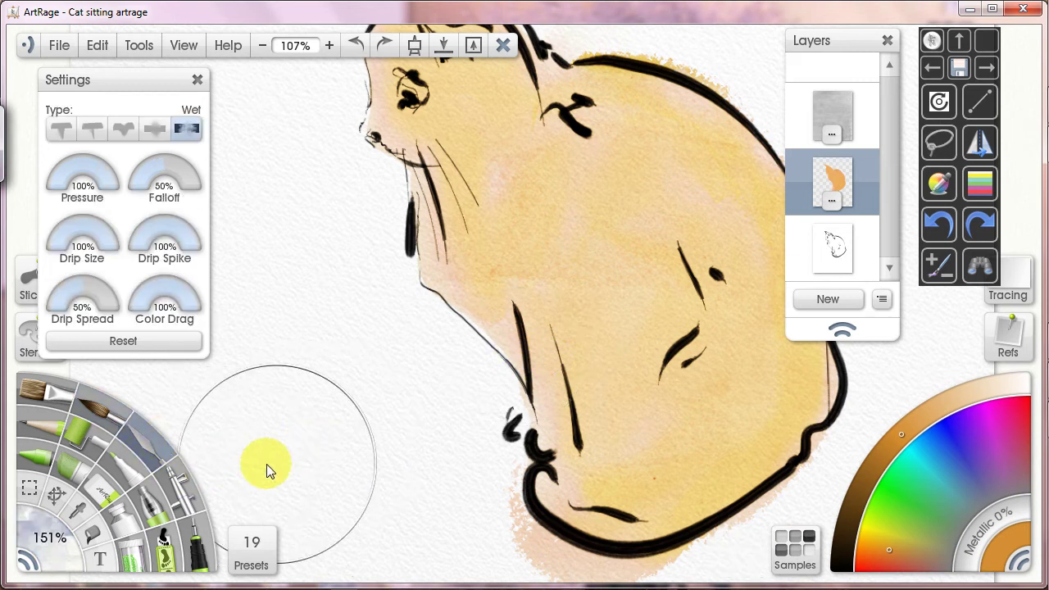
left_click(251, 551)
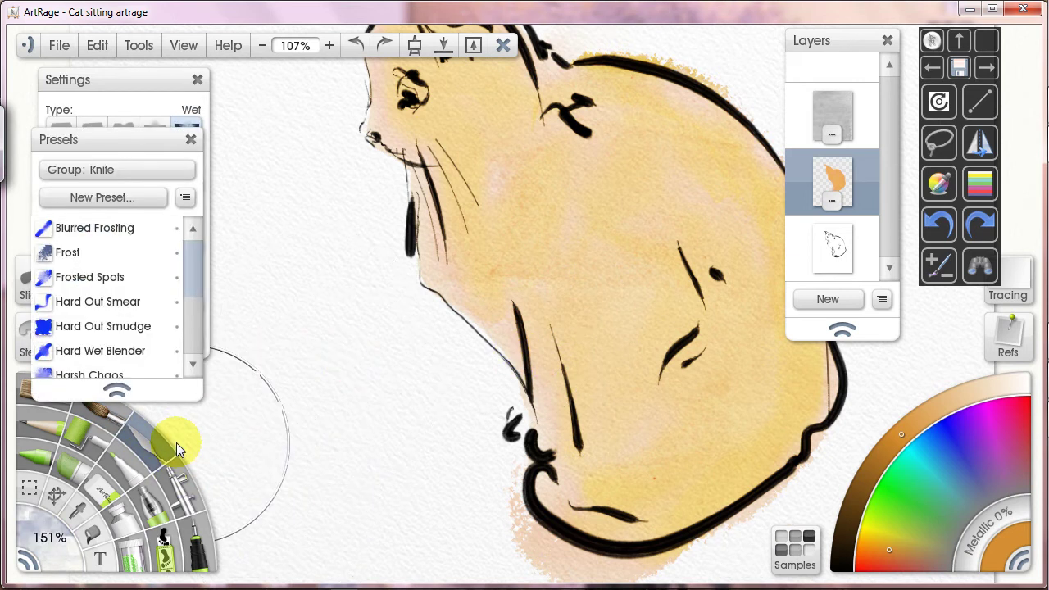
left_click_drag(147, 387, 149, 429)
left_click(127, 351)
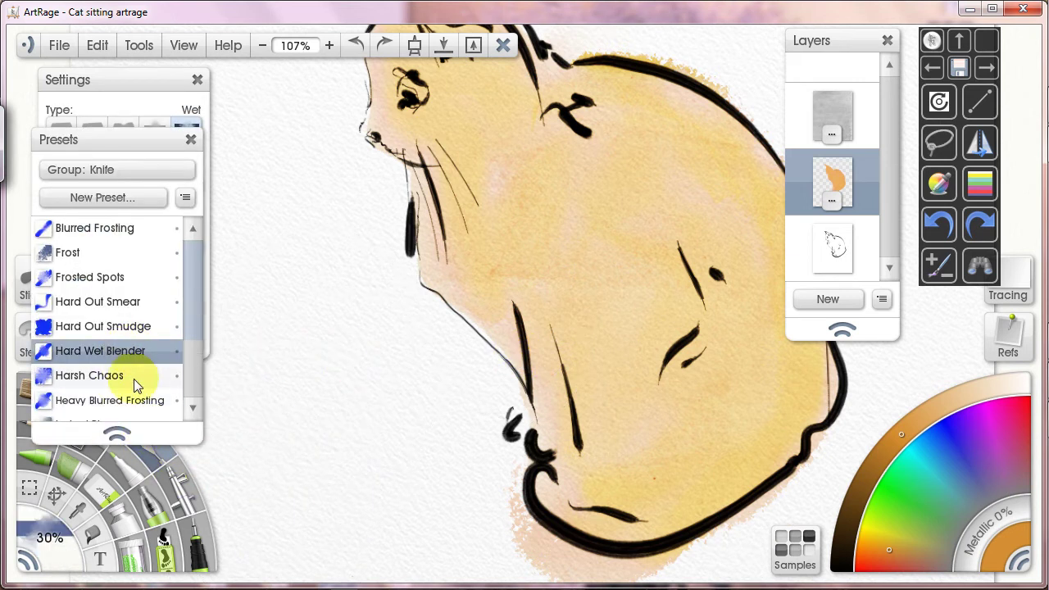
left_click(120, 375)
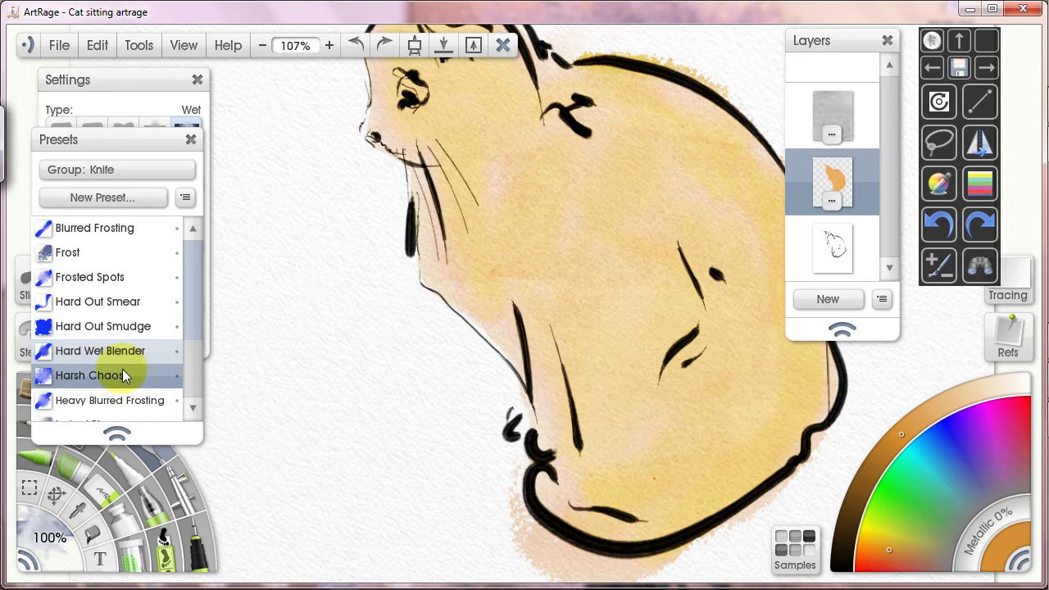
left_click(131, 353)
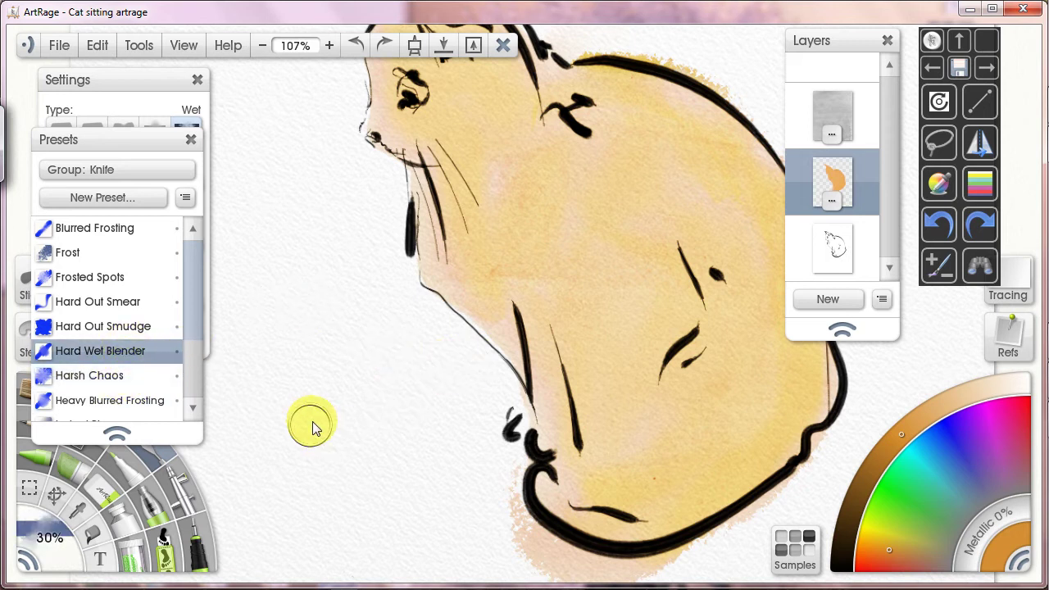
left_click(191, 140)
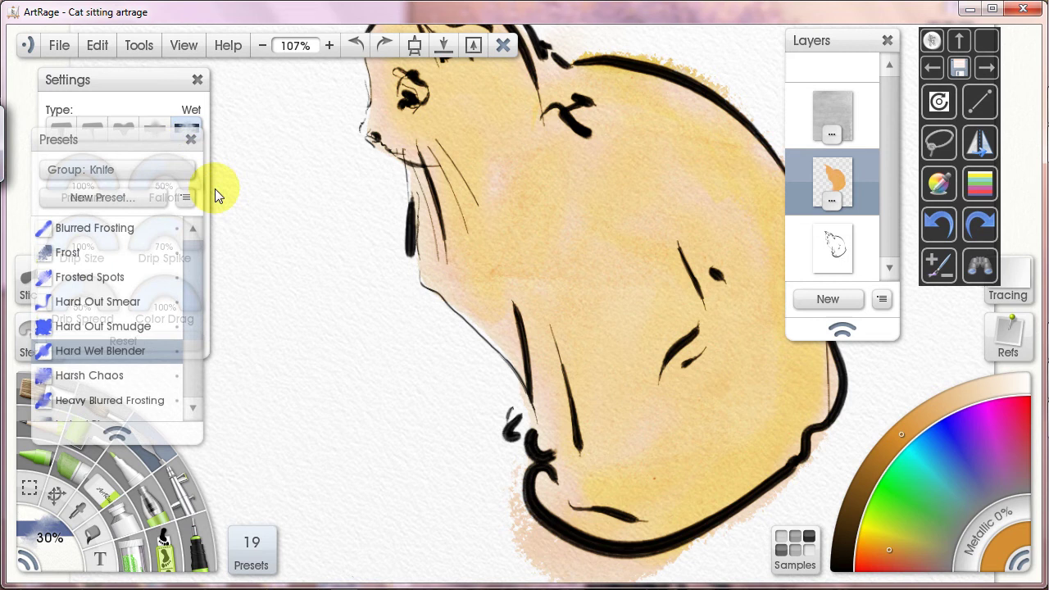
left_click(197, 79)
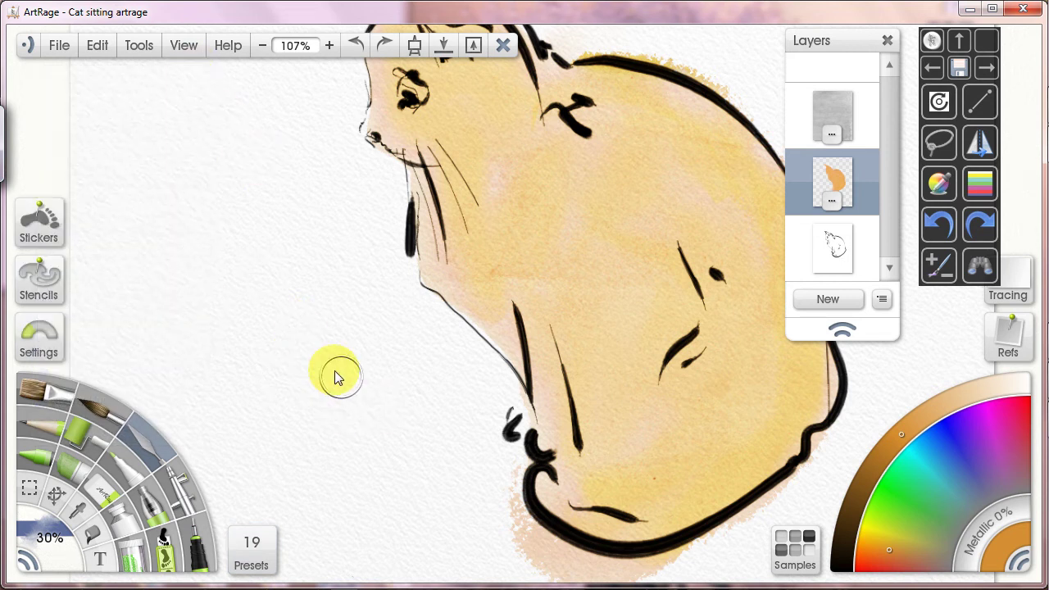
Enlarge the knife to 181% and blend the orange paint softly outward across the edge of the cat's chest
left_click_drag(328, 379, 544, 387, "shift")
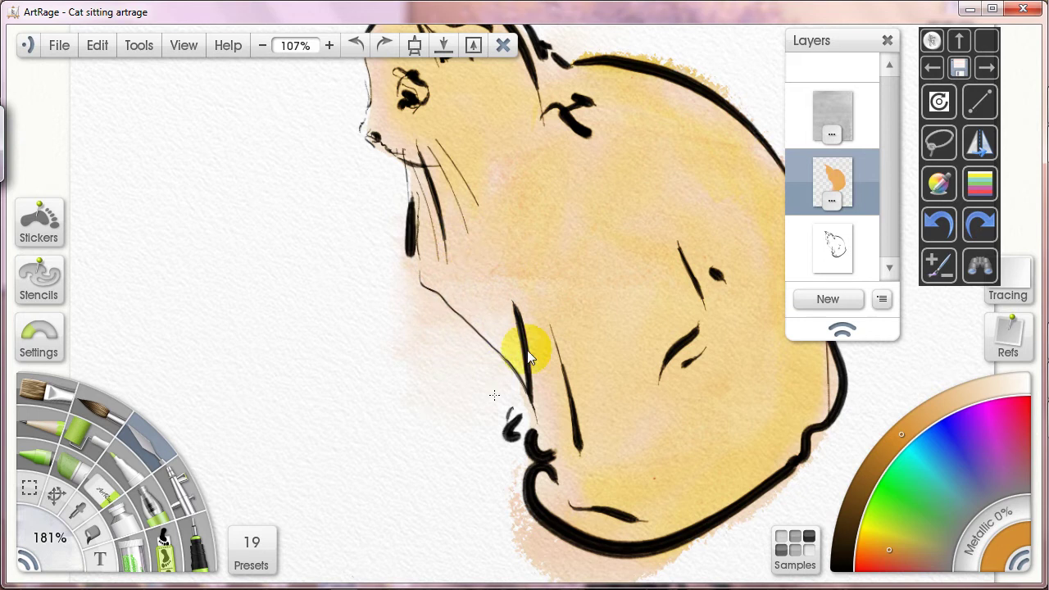
left_click_drag(527, 351, 517, 327)
left_click_drag(537, 287, 547, 381)
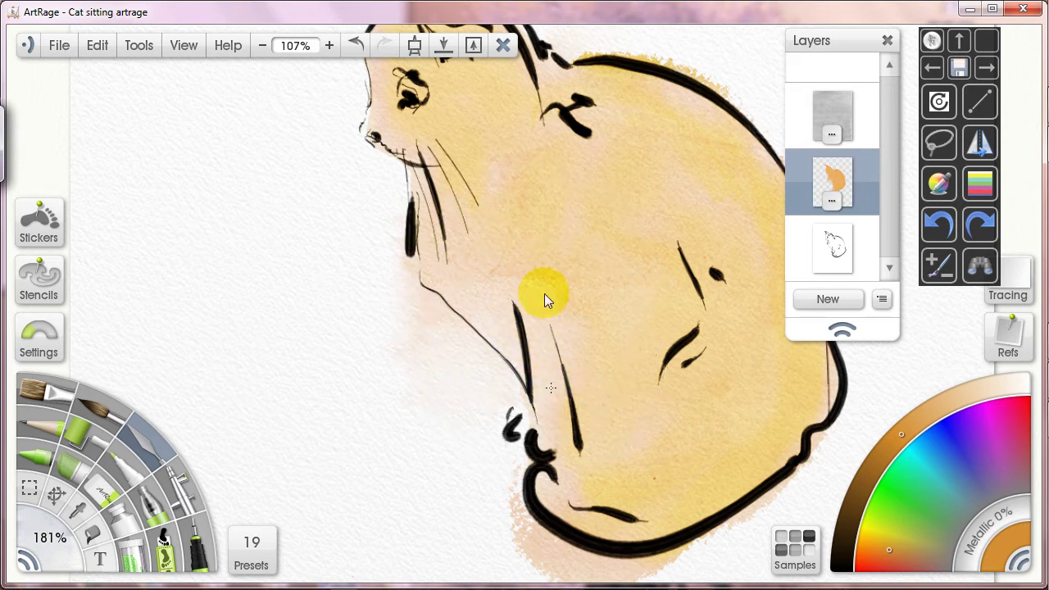
mouse_move(557, 233)
left_mouse_down()
mouse_move(527, 342)
mouse_move(515, 333)
left_mouse_up()
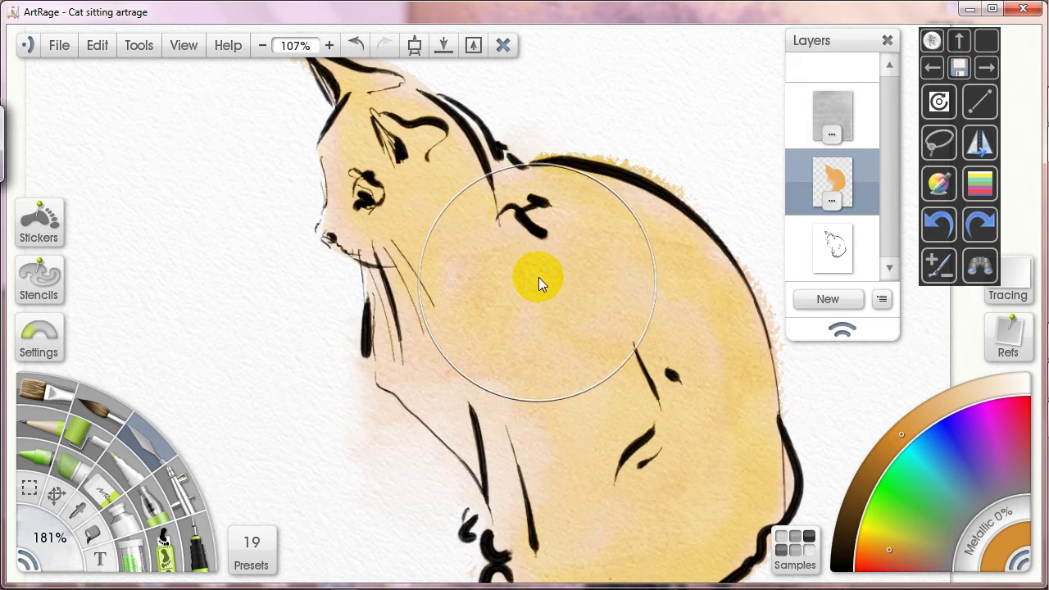
Blend the orange paint softly outward across the cat's lower back and behind its head with the Hard Wet Blender knife
left_click_drag(615, 314, 542, 472)
mouse_move(616, 444)
left_mouse_down()
mouse_move(574, 253)
mouse_move(593, 243)
left_mouse_up()
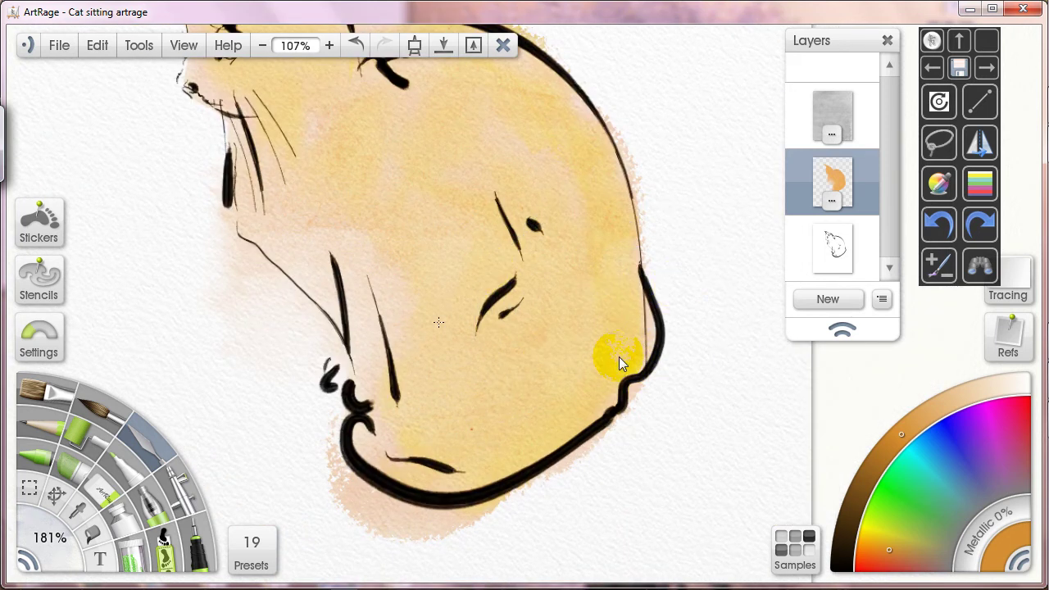
left_click_drag(640, 371, 613, 396)
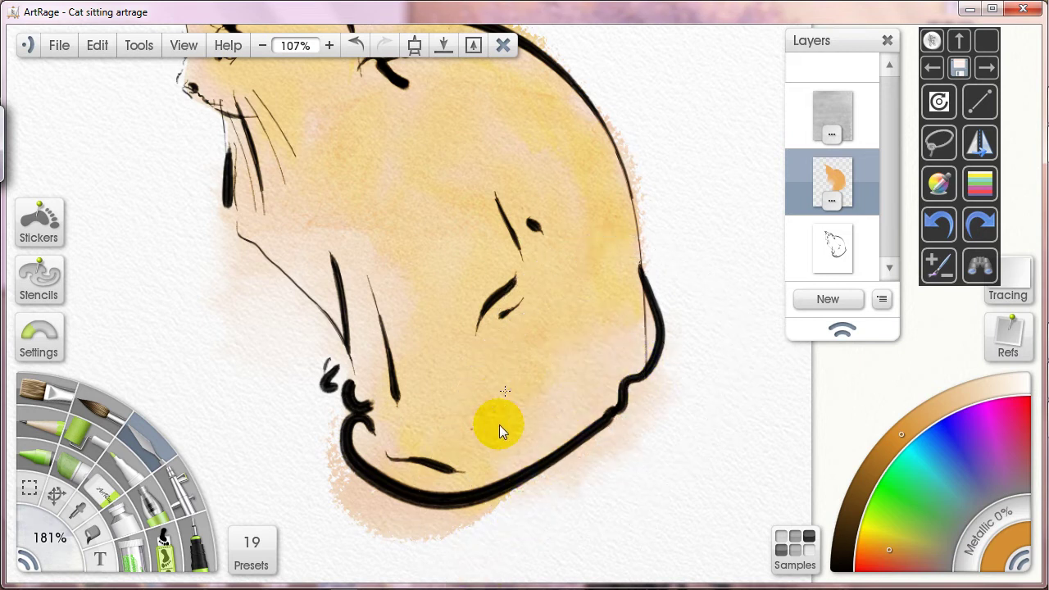
left_click_drag(534, 314, 624, 452)
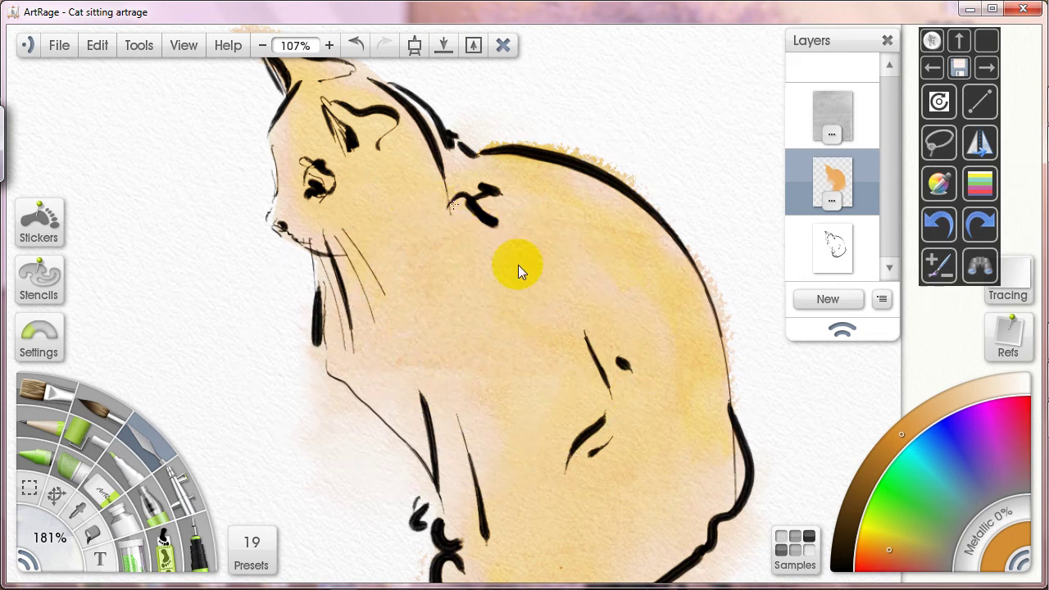
mouse_move(528, 306)
left_mouse_down()
mouse_move(518, 351)
mouse_move(590, 402)
left_mouse_up()
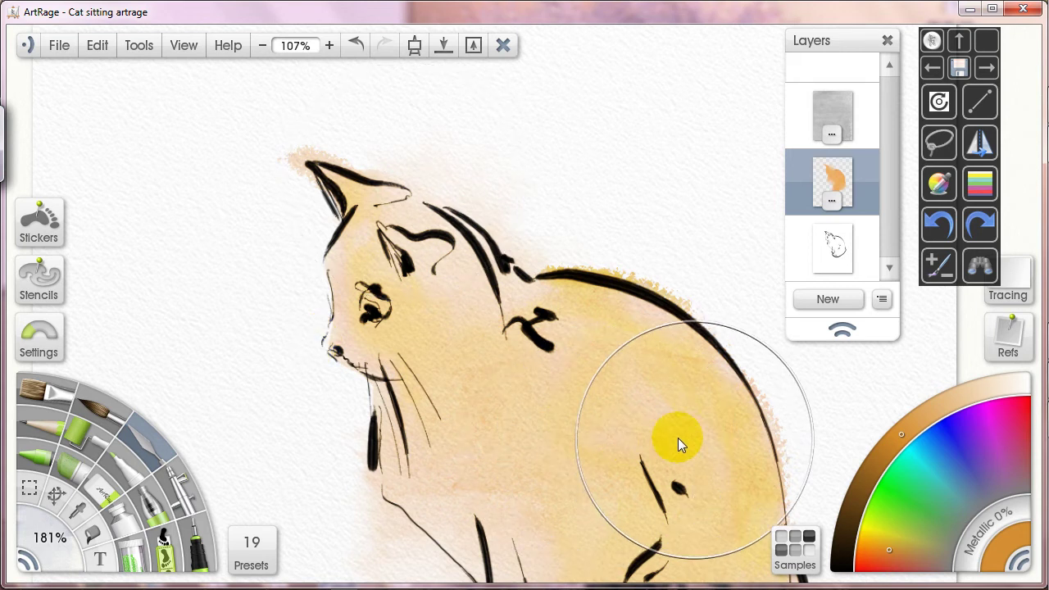
scroll(525, 460, "down", 2)
left_click_drag(558, 453, 469, 334)
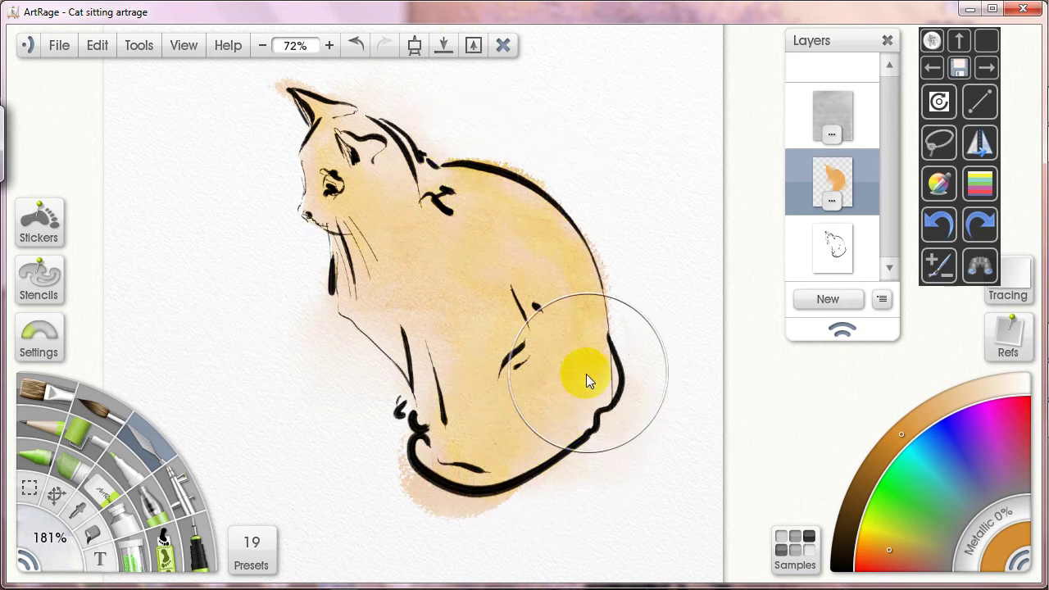
mouse_move(577, 383)
left_mouse_down()
mouse_move(521, 456)
mouse_move(566, 439)
mouse_move(533, 448)
mouse_move(600, 443)
mouse_move(395, 395)
mouse_move(567, 207)
mouse_move(399, 441)
mouse_move(585, 351)
mouse_move(484, 342)
mouse_move(406, 410)
mouse_move(519, 285)
mouse_move(471, 469)
mouse_move(580, 458)
mouse_move(442, 514)
mouse_move(555, 457)
mouse_move(519, 487)
mouse_move(587, 410)
mouse_move(572, 427)
mouse_move(512, 332)
mouse_move(479, 335)
mouse_move(469, 376)
mouse_move(505, 296)
mouse_move(442, 353)
mouse_move(333, 197)
mouse_move(373, 230)
mouse_move(396, 355)
mouse_move(452, 213)
mouse_move(463, 245)
mouse_move(480, 199)
mouse_move(572, 362)
mouse_move(550, 387)
mouse_move(404, 454)
mouse_move(478, 398)
mouse_move(475, 383)
mouse_move(387, 428)
left_mouse_up()
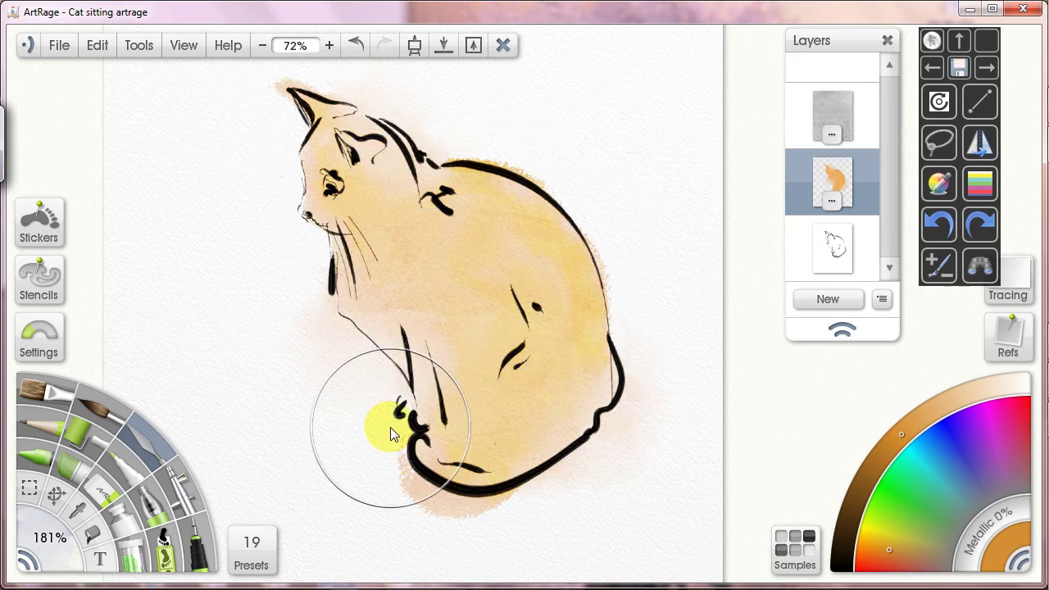
Switch from the palette knife to the Watercolor brush
left_click(97, 537)
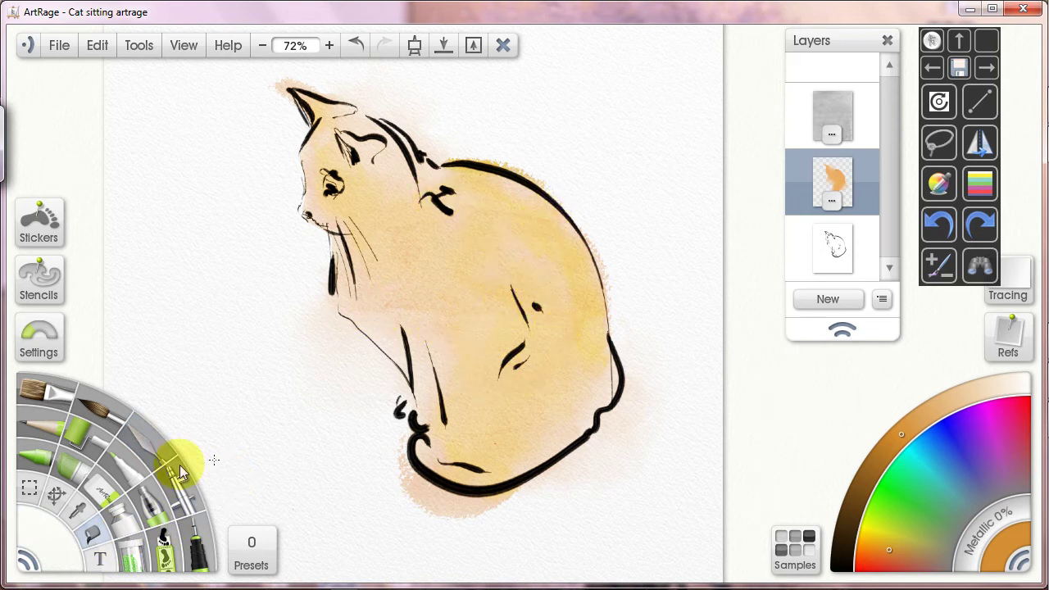
left_click(119, 409)
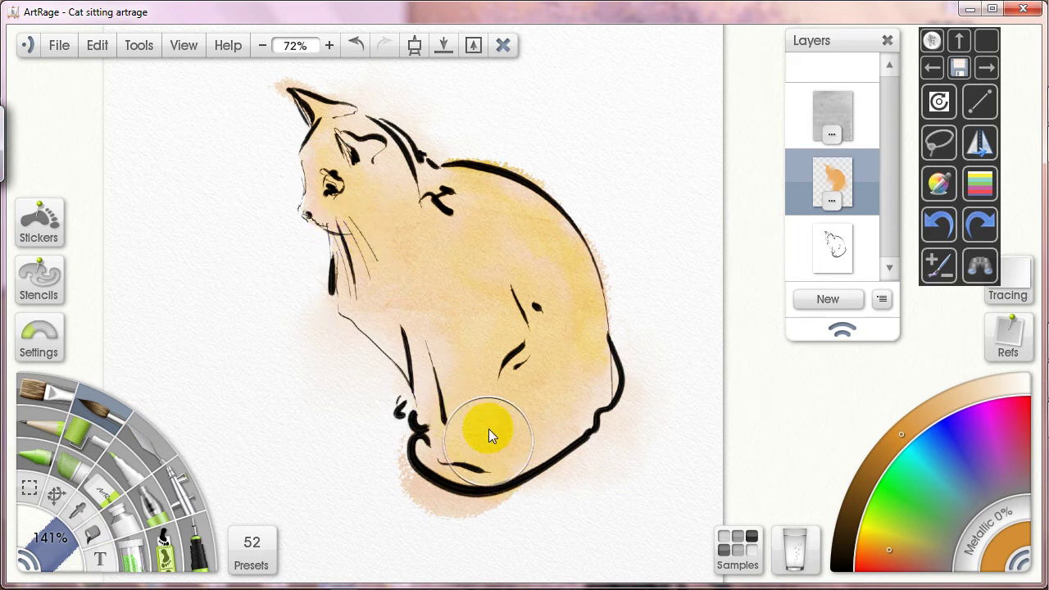
Examine the rough and softly blended paint edges around the cat's head, chest, back and tail, both close up and zoomed out
scroll(484, 268, "up", 3)
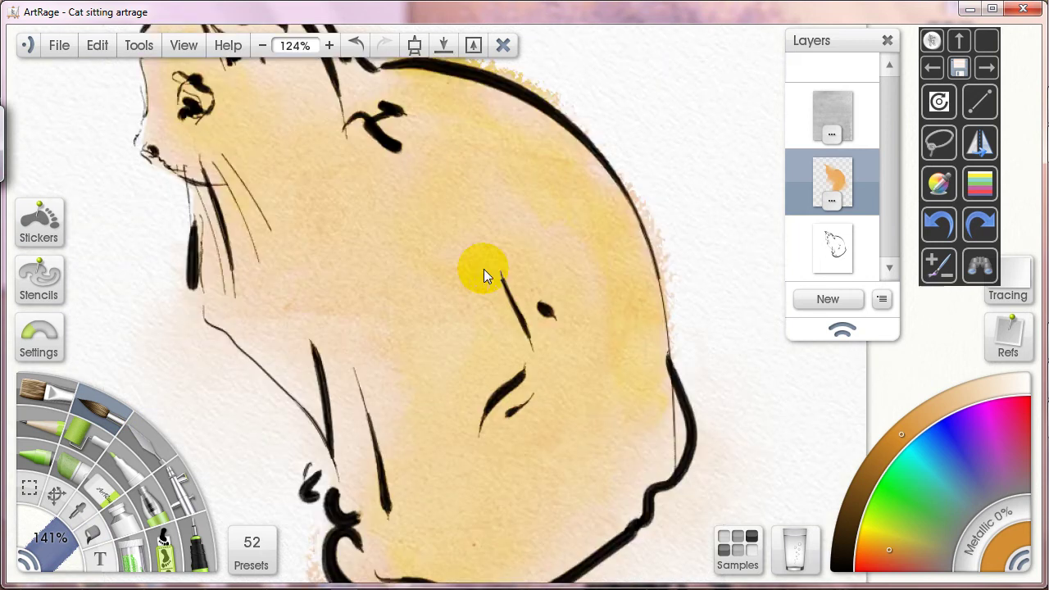
scroll(483, 269, "up", 1)
left_click_drag(302, 228, 564, 367)
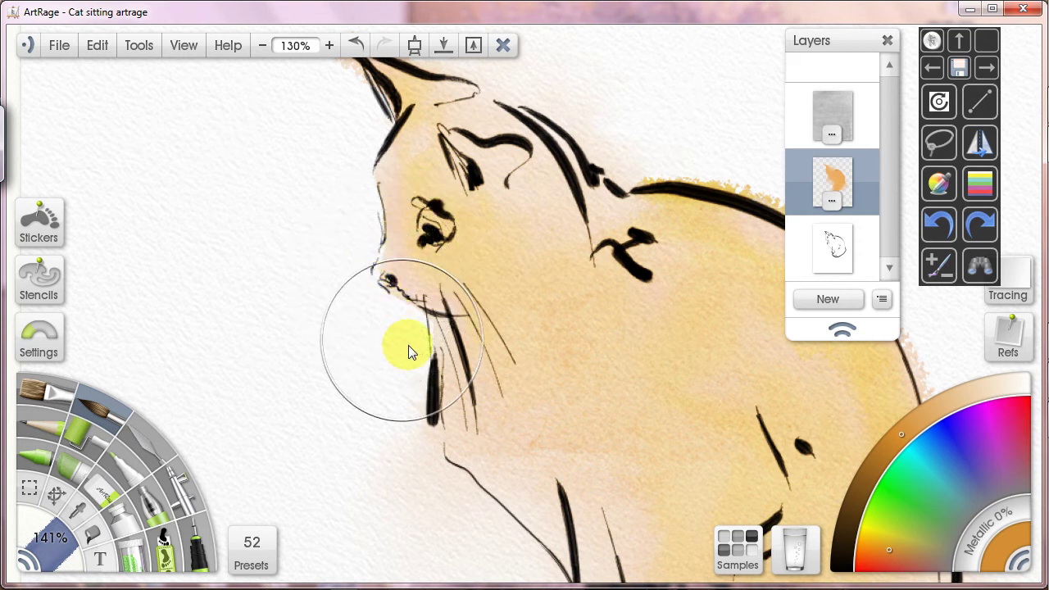
left_click_drag(571, 414, 560, 501)
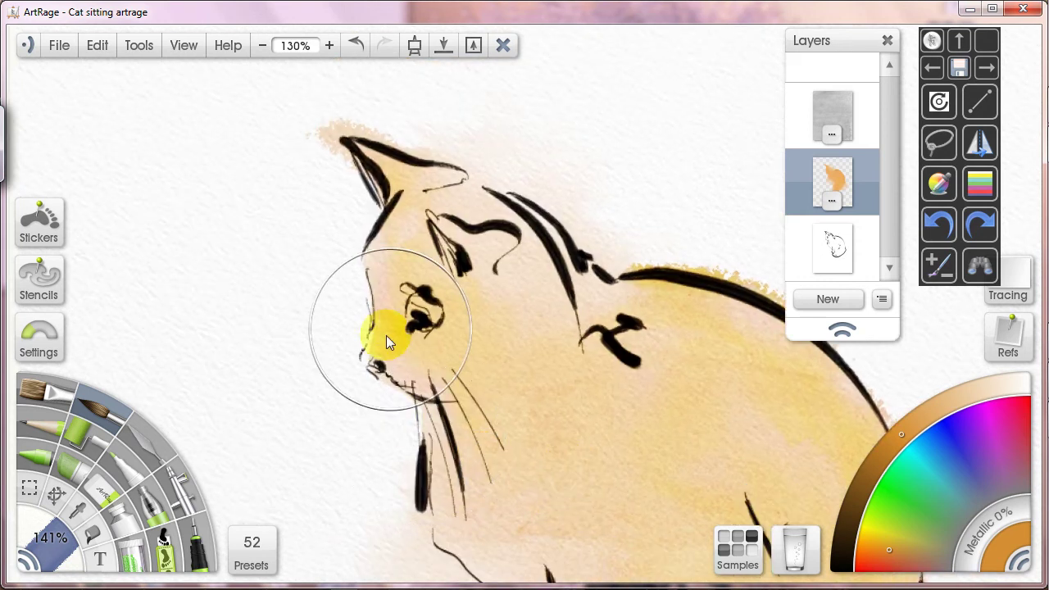
left_click_drag(483, 341, 513, 457)
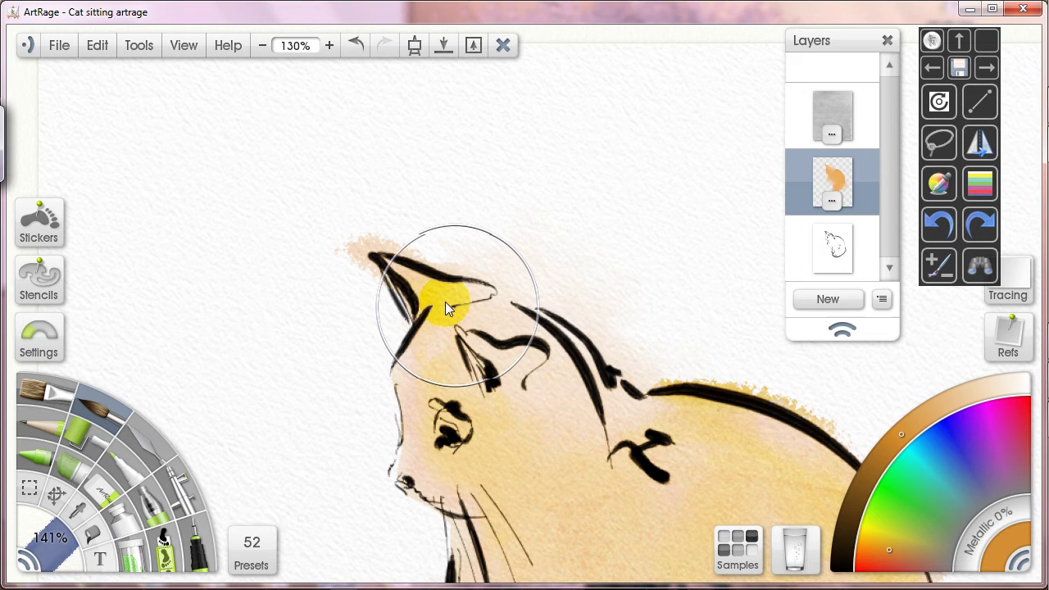
left_click_drag(614, 453, 317, 75)
left_click_drag(537, 473, 447, 269)
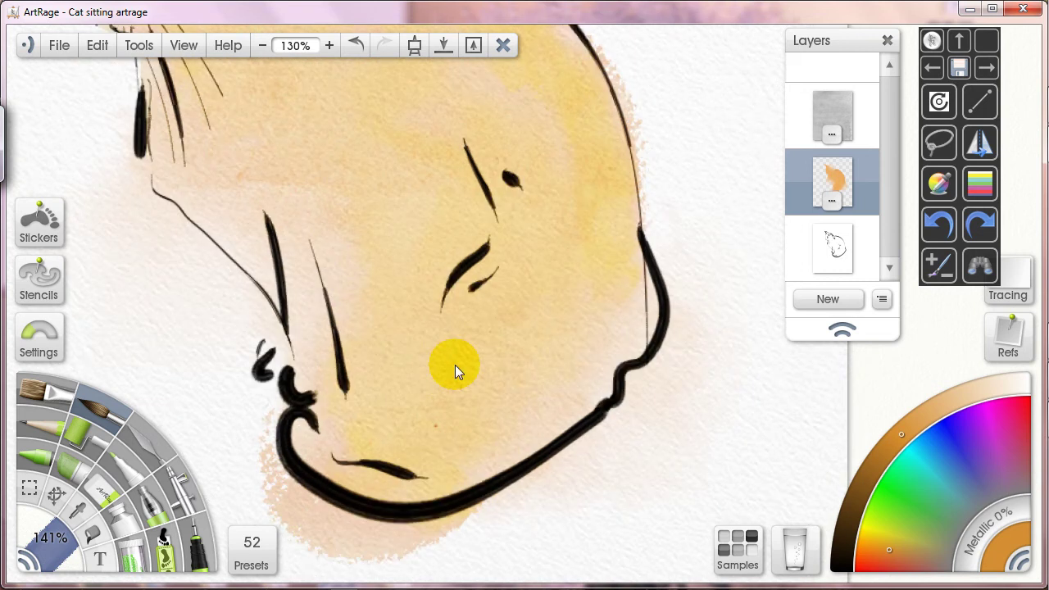
left_click_drag(454, 364, 581, 394)
left_click_drag(660, 319, 454, 331)
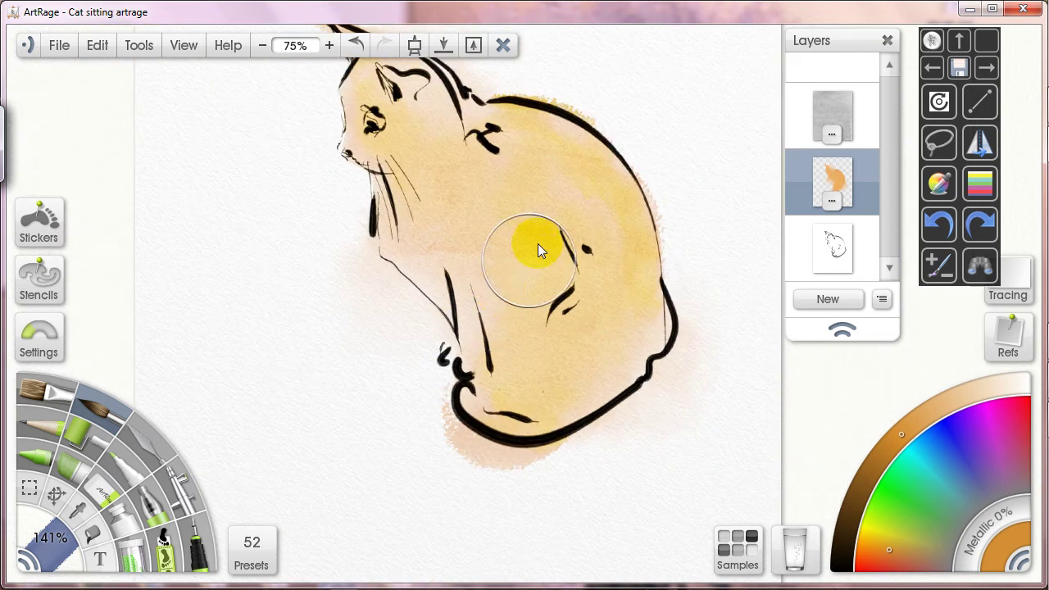
left_click_drag(537, 243, 502, 341)
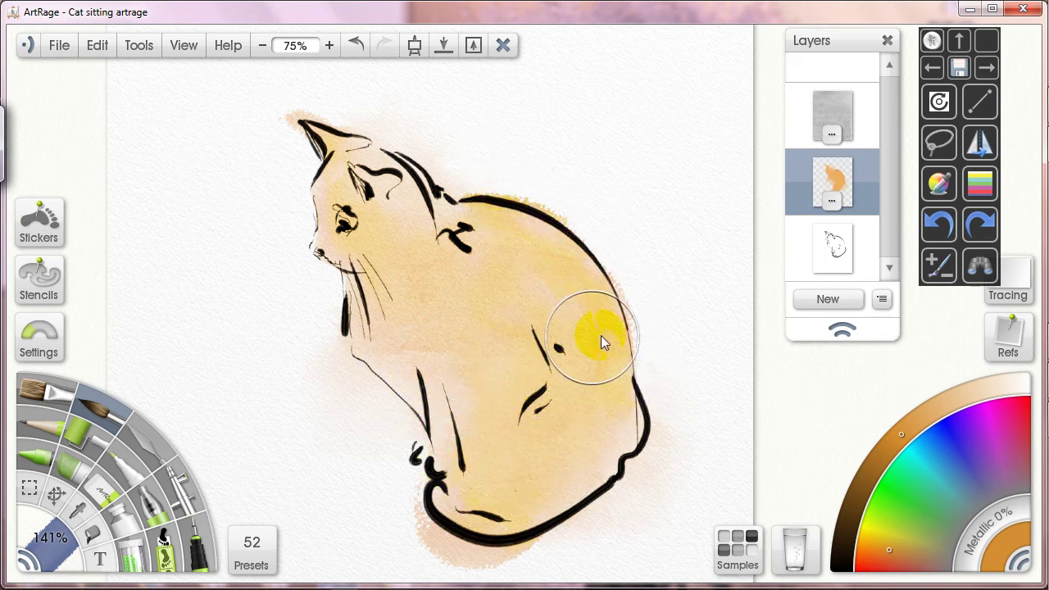
Lock the transparency of the orange cat layer so painting stays within its existing edges
mouse_move(870, 169)
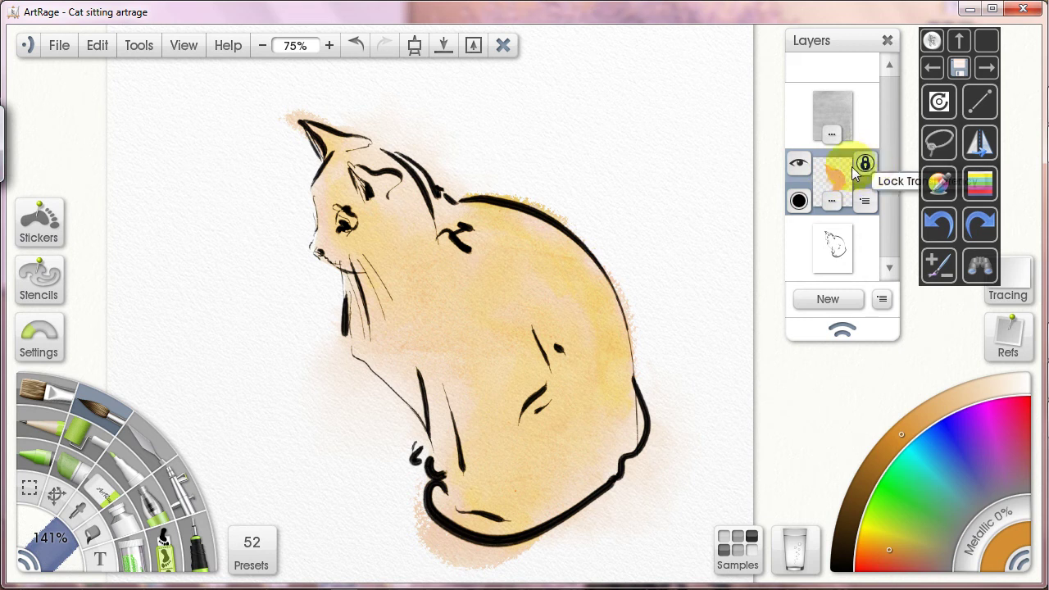
left_click(860, 166)
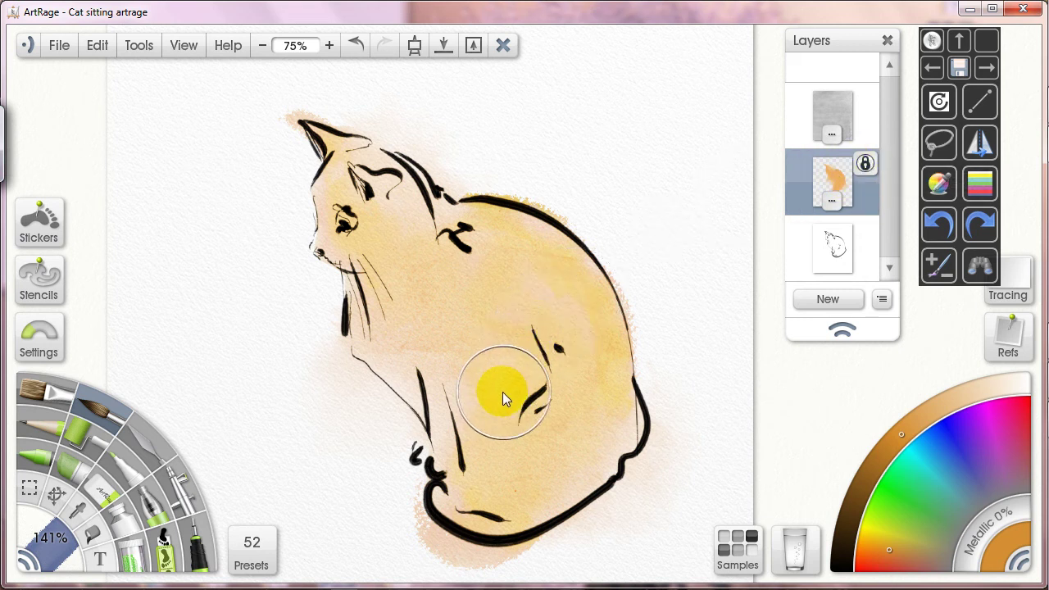
scroll(512, 355, "up", 1)
scroll(512, 356, "up", 3)
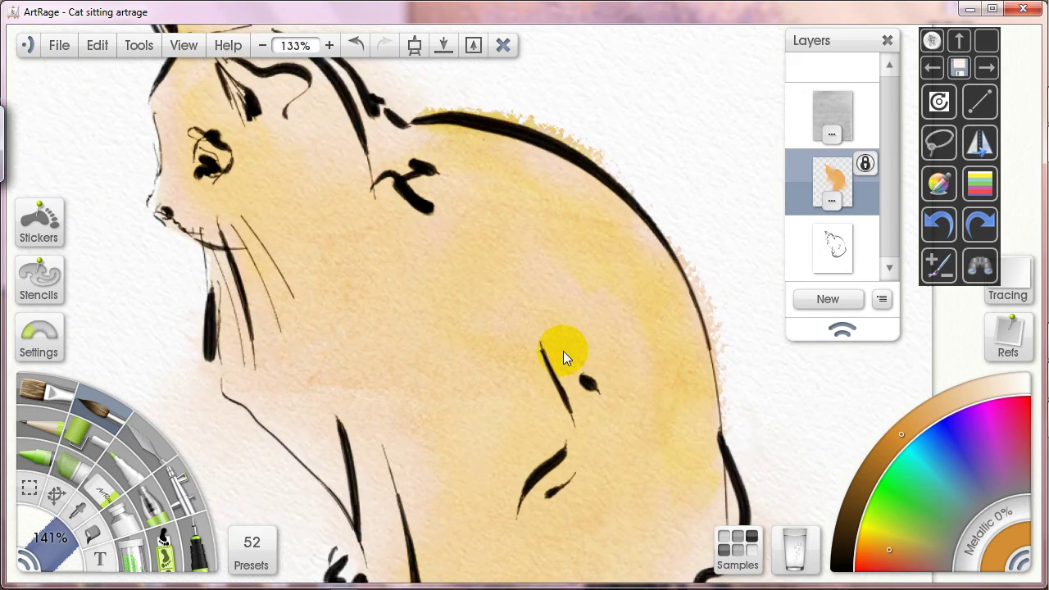
left_click_drag(528, 391, 511, 322)
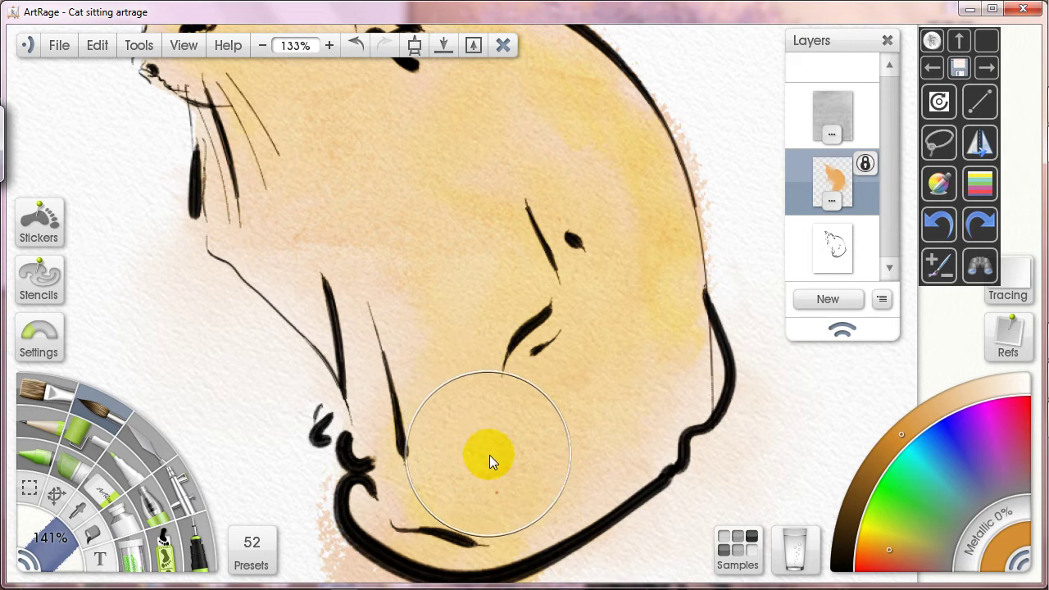
mouse_move(519, 439)
left_mouse_down()
mouse_move(490, 423)
mouse_move(512, 369)
mouse_move(591, 544)
mouse_move(568, 367)
mouse_move(567, 383)
left_mouse_up()
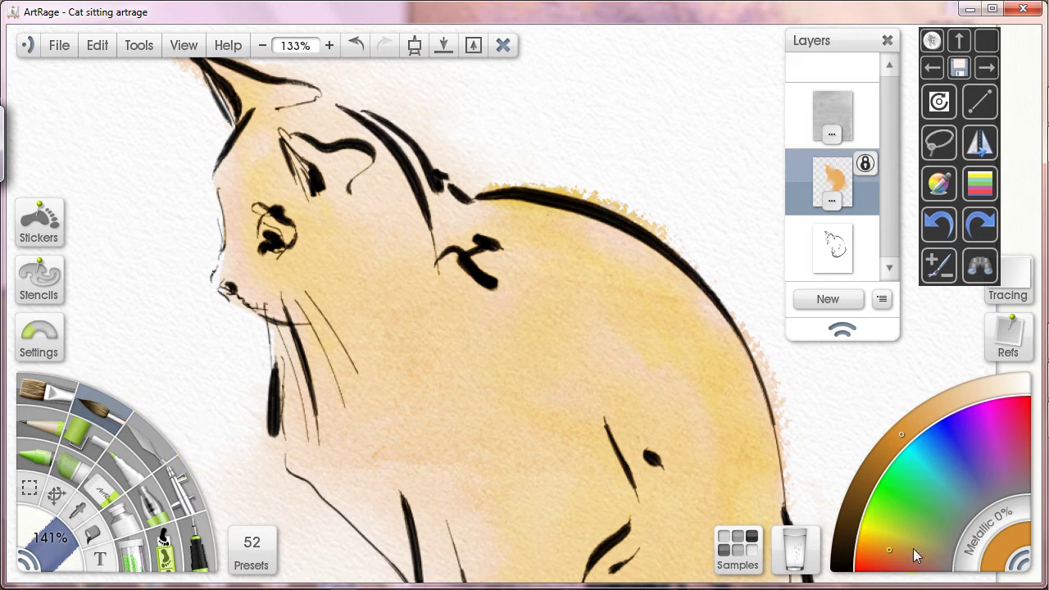
Choose a pale green paint color and enlarge the watercolor brush to 280%
left_click(934, 513)
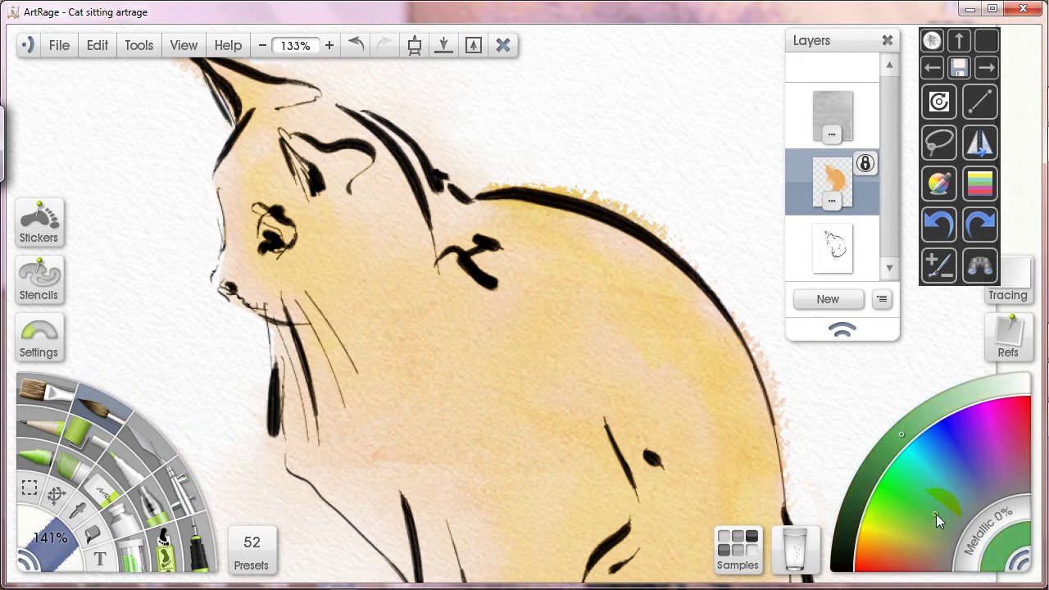
left_click_drag(929, 430, 937, 413)
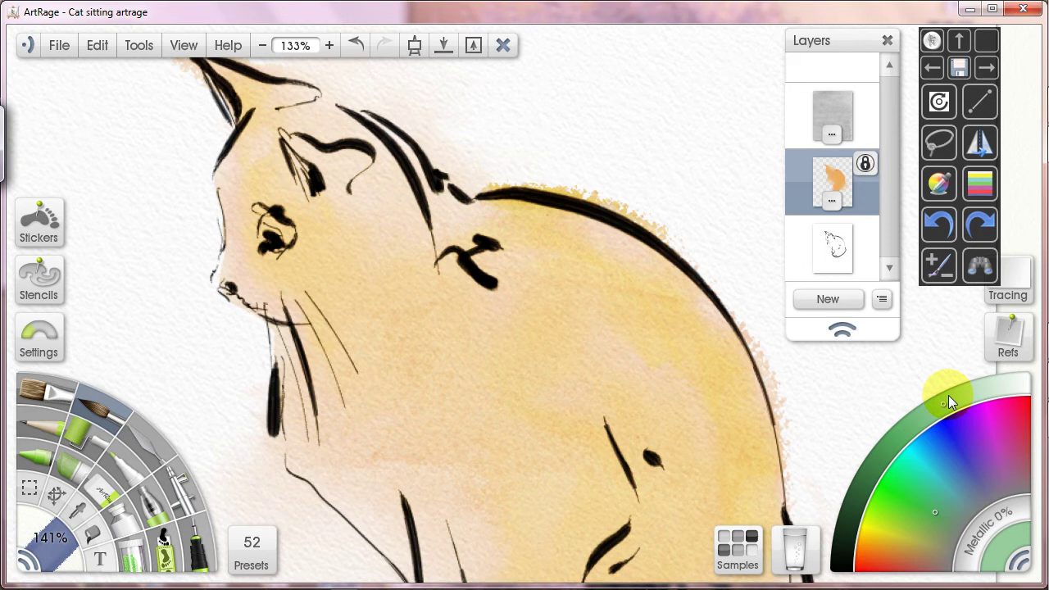
left_click_drag(594, 416, 545, 296)
left_click_drag(279, 412, 506, 397)
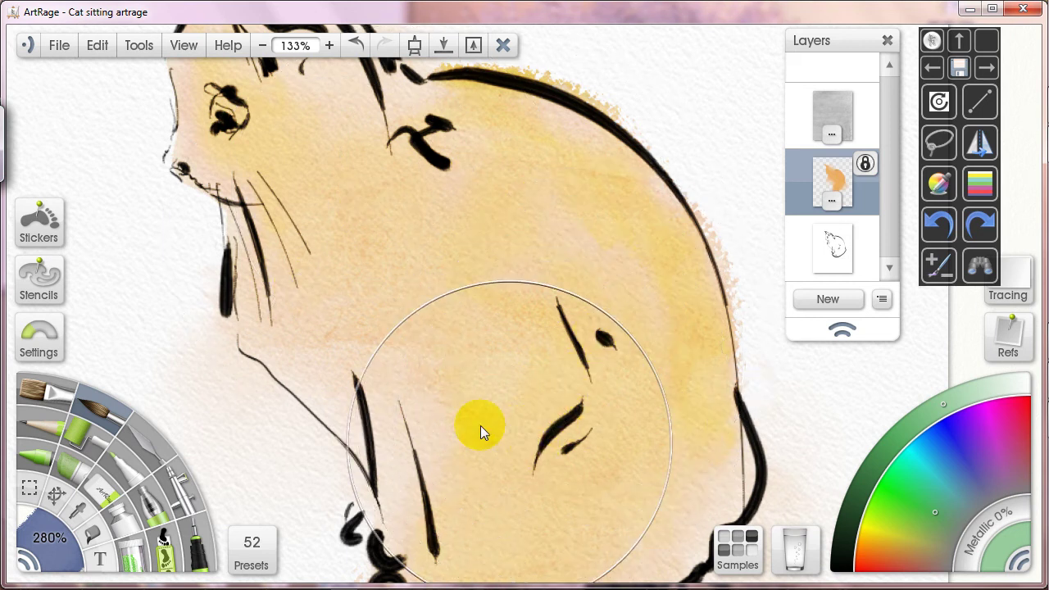
Paint broad pale green watercolor strokes over the cat's chest, lower body, back and head, leaving patches of orange
mouse_move(314, 276)
left_mouse_down()
mouse_move(299, 334)
mouse_move(316, 353)
mouse_move(352, 317)
mouse_move(290, 241)
mouse_move(264, 280)
mouse_move(280, 334)
mouse_move(345, 333)
mouse_move(378, 318)
mouse_move(413, 335)
mouse_move(419, 463)
mouse_move(463, 477)
mouse_move(480, 514)
mouse_move(609, 390)
left_mouse_up()
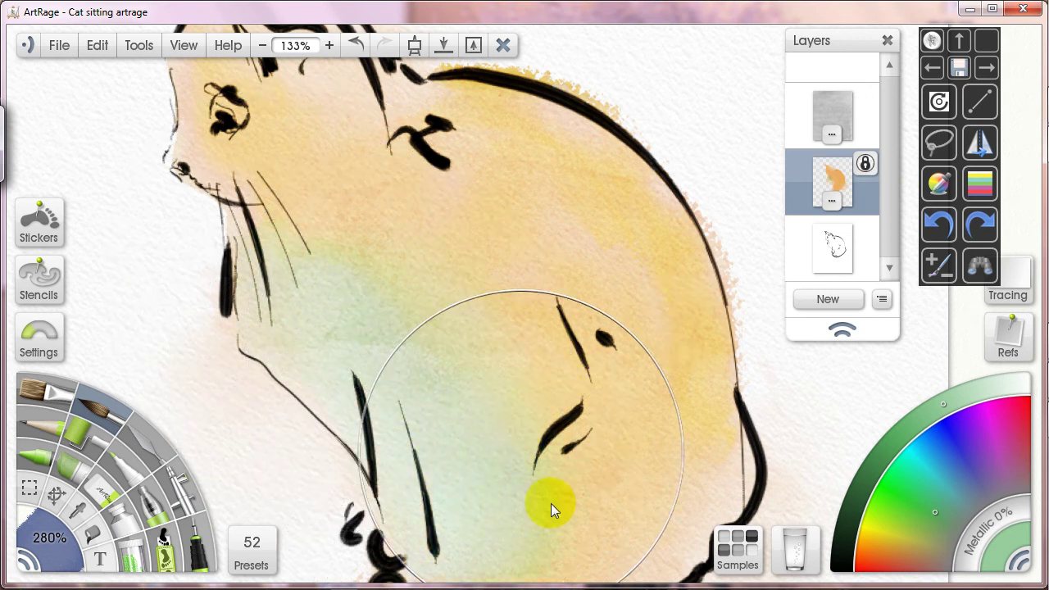
mouse_move(628, 474)
left_mouse_down()
mouse_move(633, 414)
mouse_move(630, 473)
mouse_move(559, 380)
mouse_move(561, 321)
mouse_move(524, 354)
mouse_move(491, 338)
mouse_move(511, 360)
mouse_move(497, 403)
mouse_move(526, 411)
mouse_move(578, 319)
mouse_move(564, 421)
mouse_move(489, 439)
mouse_move(483, 470)
mouse_move(425, 404)
mouse_move(335, 530)
mouse_move(365, 547)
mouse_move(486, 513)
mouse_move(521, 401)
mouse_move(517, 464)
mouse_move(483, 489)
mouse_move(488, 471)
mouse_move(473, 473)
mouse_move(499, 469)
mouse_move(513, 411)
mouse_move(448, 380)
mouse_move(412, 401)
mouse_move(326, 405)
mouse_move(300, 448)
mouse_move(334, 452)
mouse_move(366, 436)
mouse_move(323, 436)
mouse_move(298, 402)
mouse_move(302, 355)
mouse_move(425, 348)
mouse_move(340, 426)
mouse_move(338, 464)
mouse_move(423, 427)
mouse_move(465, 379)
mouse_move(482, 400)
mouse_move(597, 315)
mouse_move(557, 353)
mouse_move(611, 332)
left_mouse_up()
left_click_drag(545, 451, 538, 574)
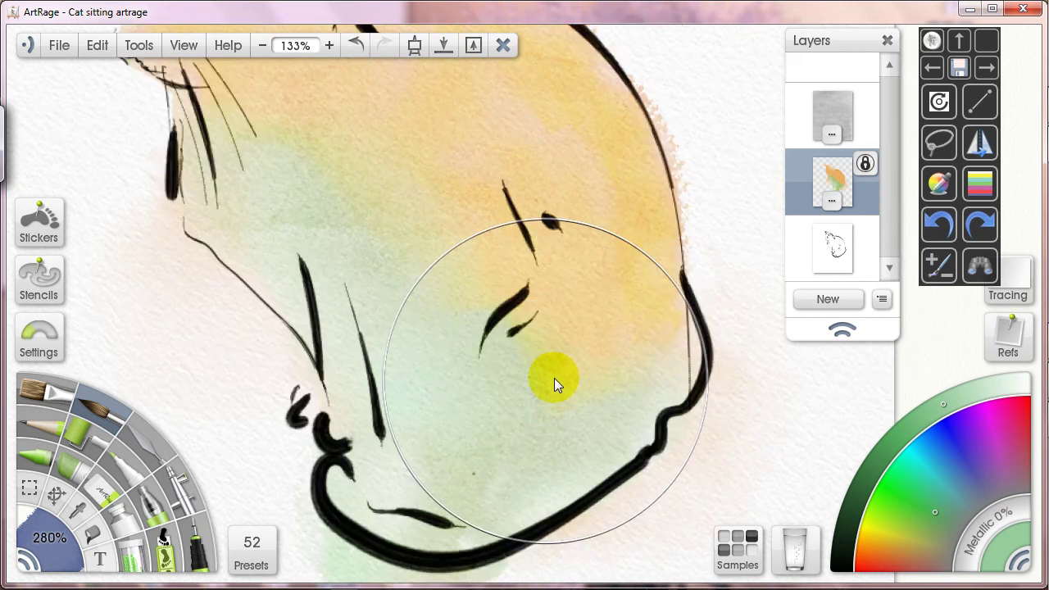
mouse_move(554, 377)
left_mouse_down()
mouse_move(607, 373)
mouse_move(585, 370)
mouse_move(589, 430)
mouse_move(545, 425)
mouse_move(615, 379)
mouse_move(626, 347)
mouse_move(652, 379)
left_mouse_up()
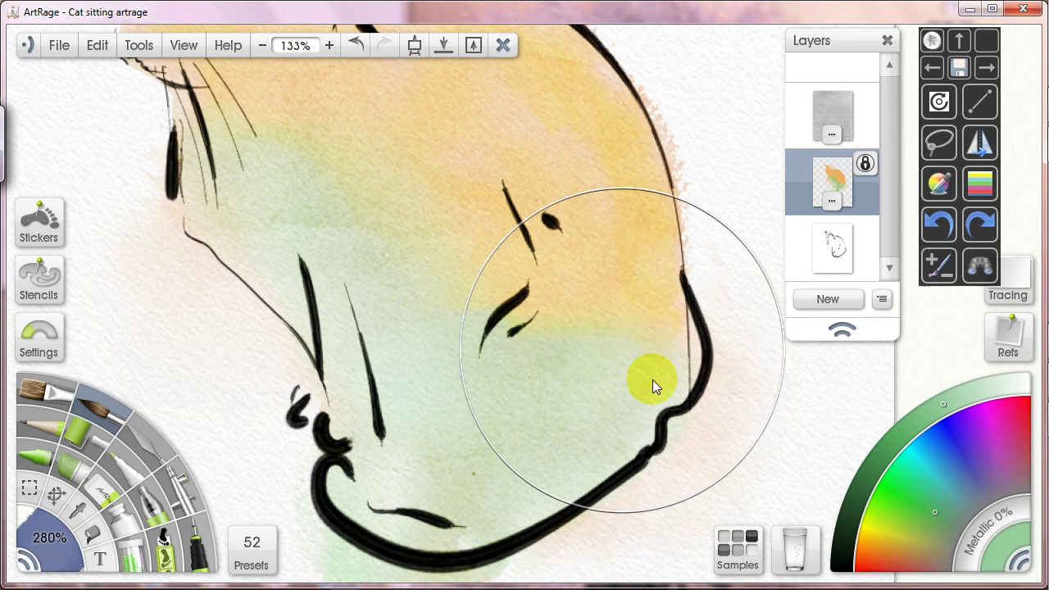
mouse_move(563, 433)
left_mouse_down()
mouse_move(517, 557)
mouse_move(571, 489)
mouse_move(561, 486)
mouse_move(623, 370)
mouse_move(592, 434)
mouse_move(575, 294)
mouse_move(534, 189)
left_mouse_up()
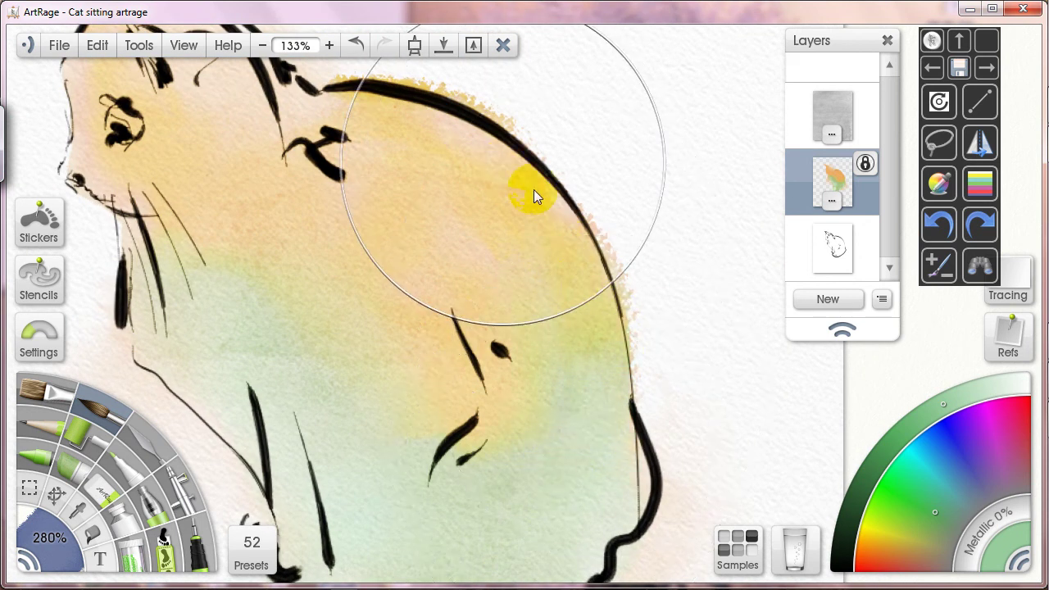
mouse_move(606, 323)
left_mouse_down()
mouse_move(456, 363)
mouse_move(543, 524)
mouse_move(496, 293)
mouse_move(577, 339)
mouse_move(511, 299)
mouse_move(566, 348)
mouse_move(600, 467)
mouse_move(542, 386)
mouse_move(604, 292)
mouse_move(604, 363)
mouse_move(468, 381)
mouse_move(163, 97)
mouse_move(187, 293)
mouse_move(266, 271)
mouse_move(333, 475)
mouse_move(278, 312)
mouse_move(382, 329)
mouse_move(374, 287)
mouse_move(495, 350)
mouse_move(611, 429)
mouse_move(704, 358)
mouse_move(680, 407)
mouse_move(627, 422)
left_mouse_up()
Switch to the Palette Knife and select the Harsh Chaos preset
left_click(159, 437)
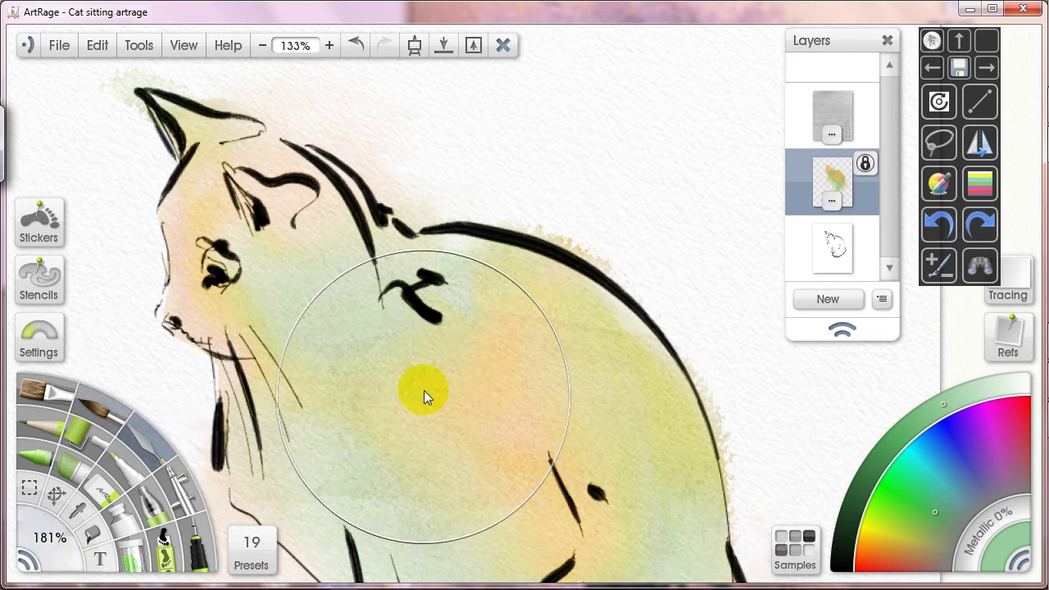
left_click_drag(491, 374, 505, 276)
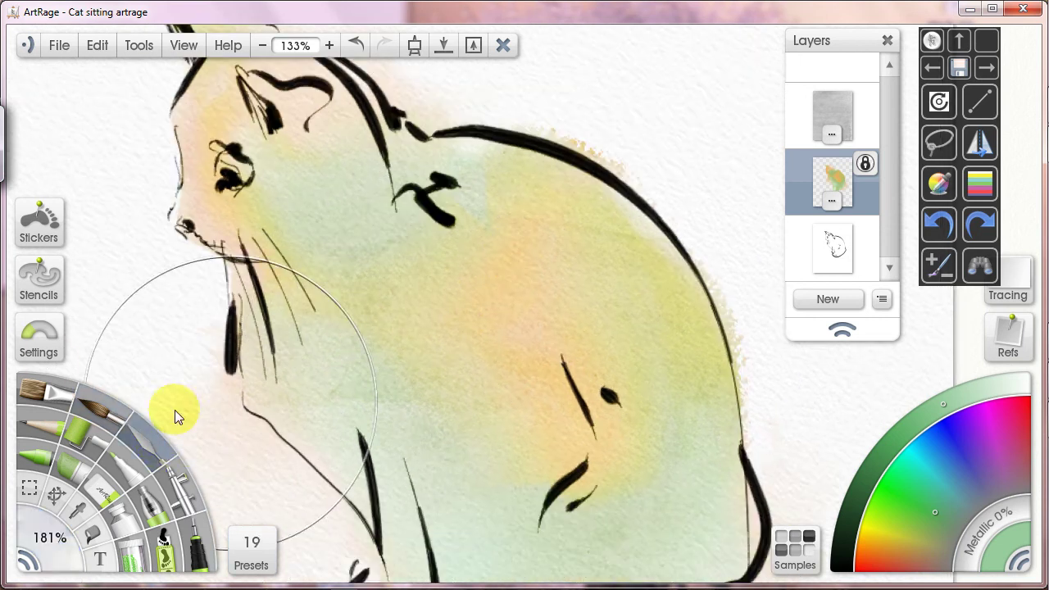
left_click(245, 525)
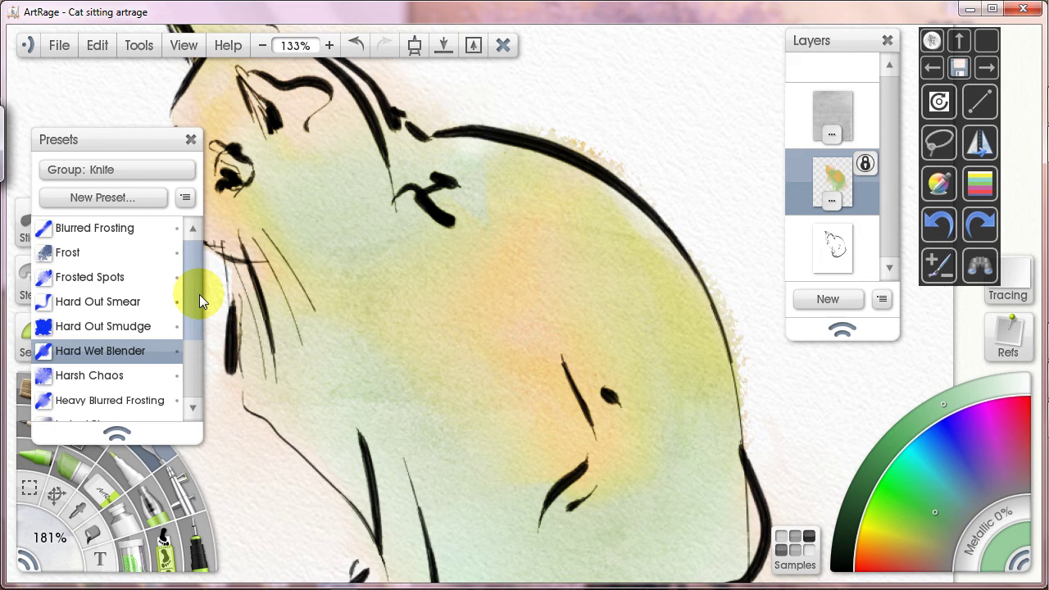
scroll(196, 303, "down", 4)
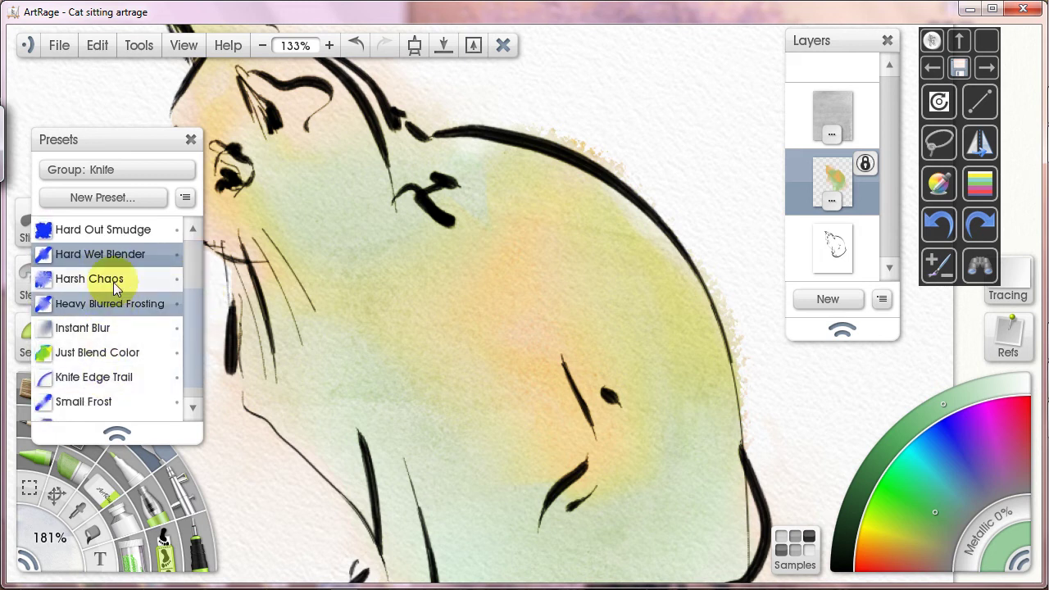
left_click(115, 287)
Hide the interface, blend the rough paint edge along the cat's upper back with the knife, and show the interface again
key("Tab")
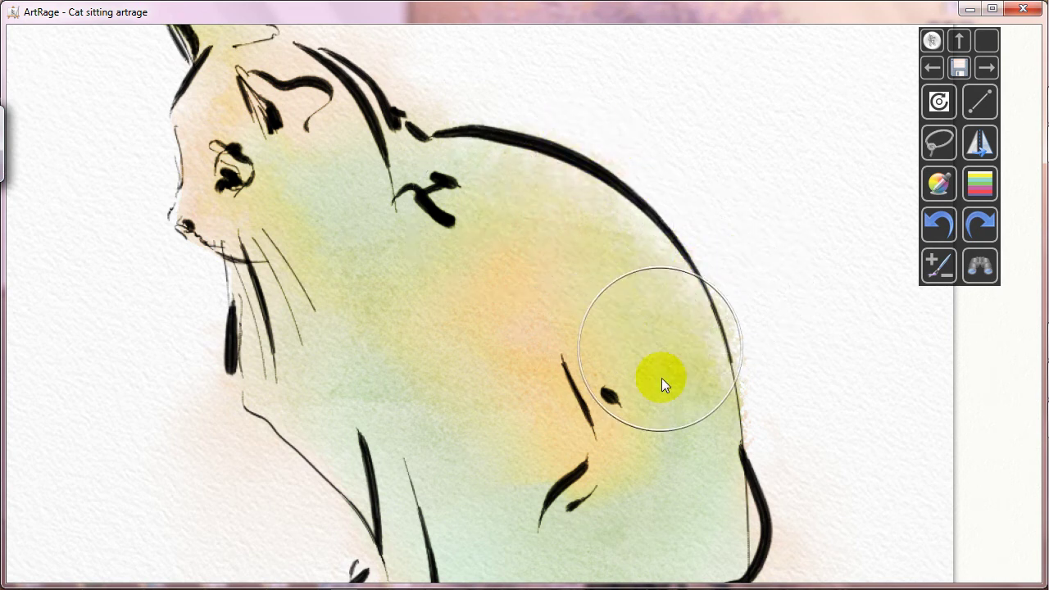
left_click_drag(598, 459, 541, 304)
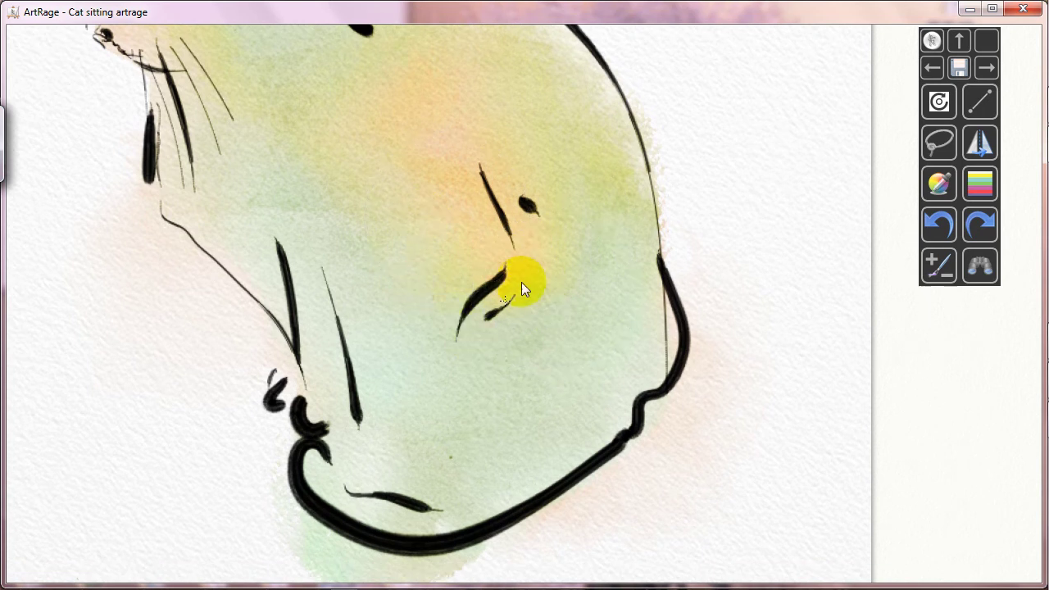
key("Tab")
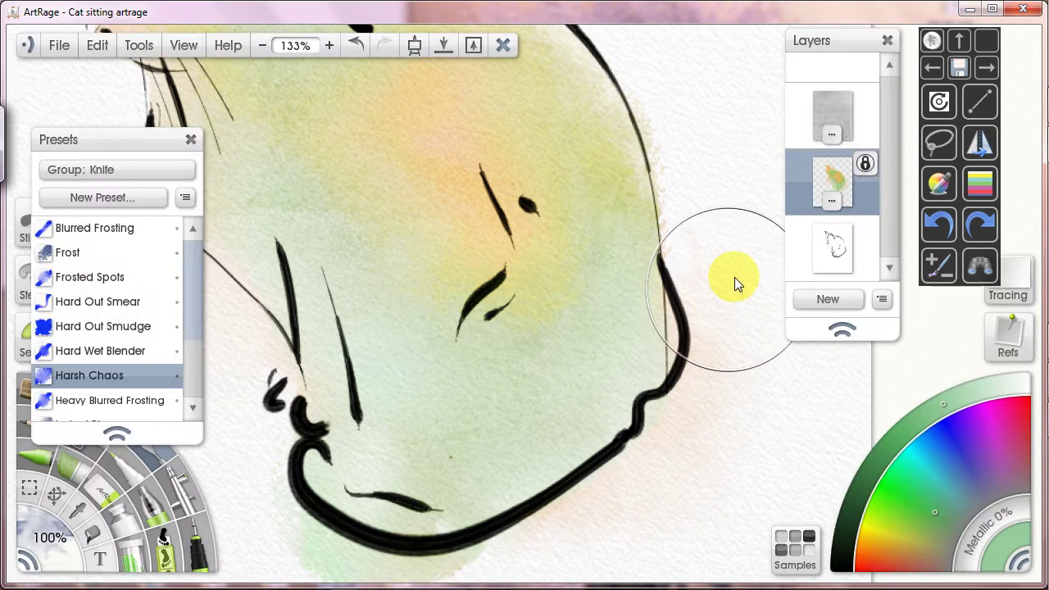
left_click(865, 165)
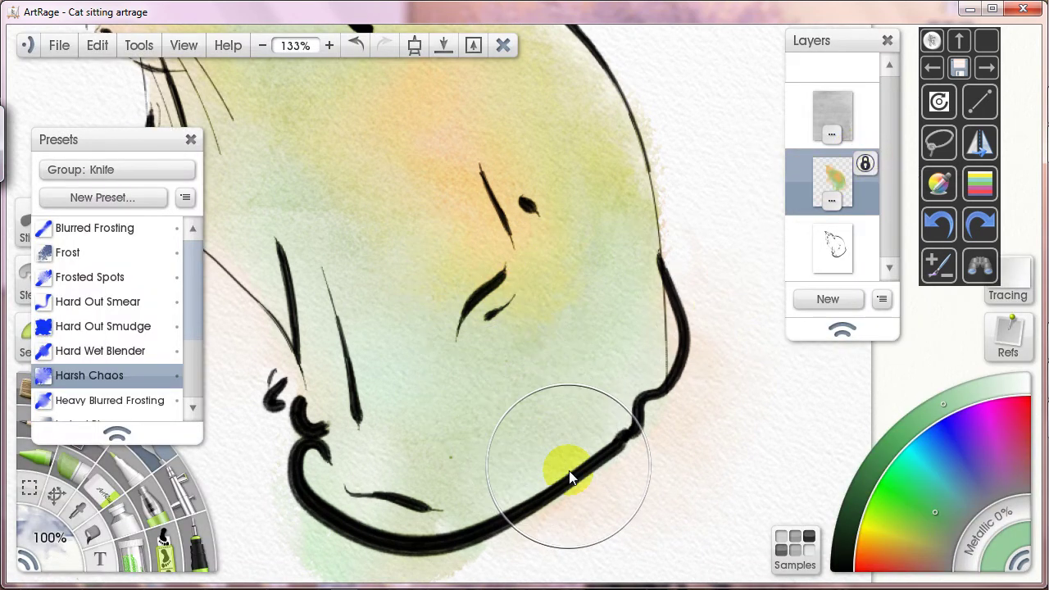
left_click_drag(554, 461, 519, 356)
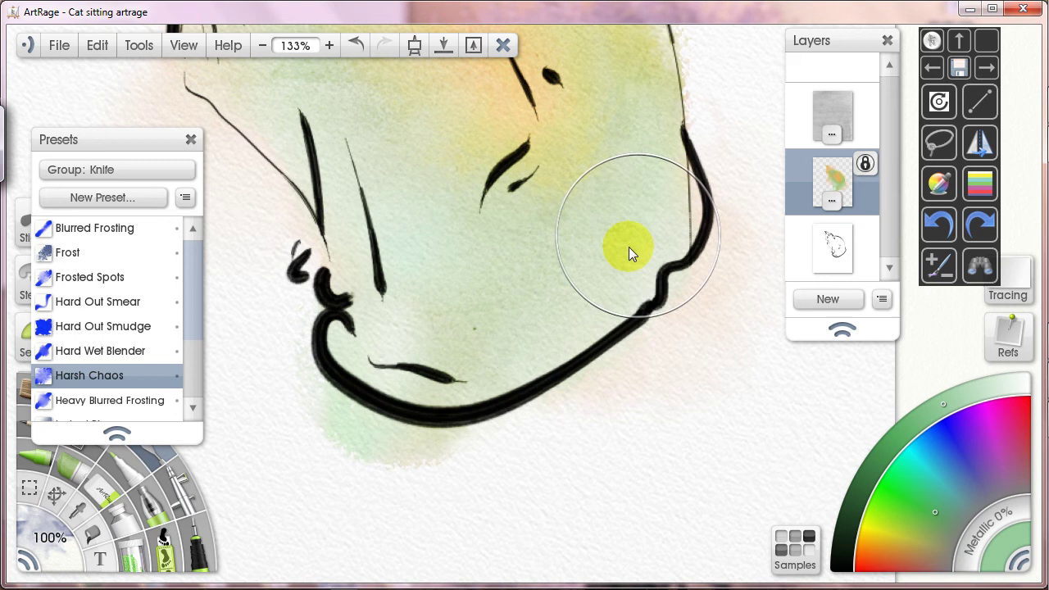
left_click_drag(643, 242, 625, 496)
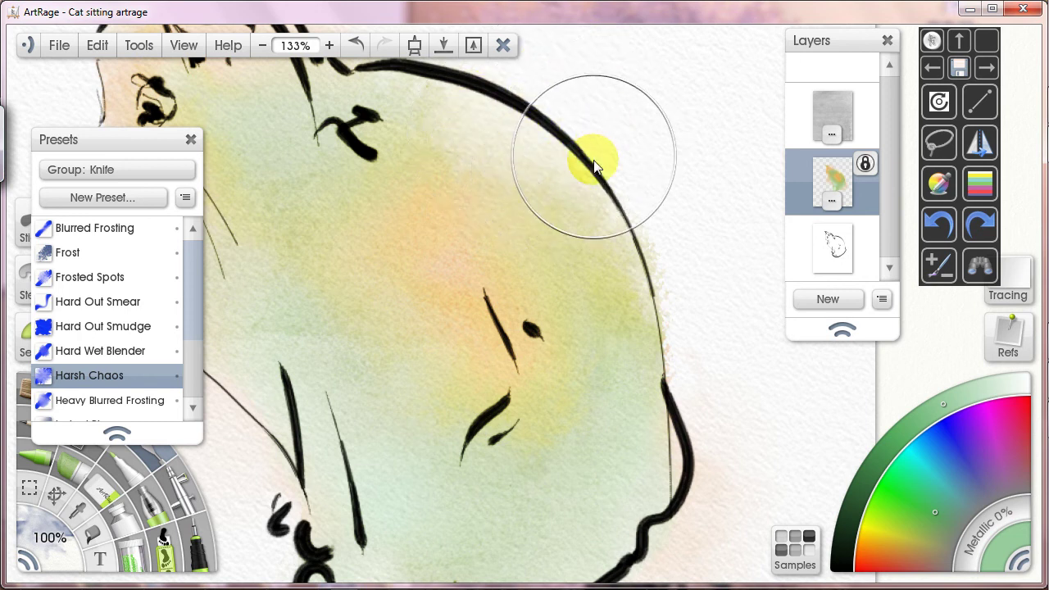
left_click_drag(529, 207, 629, 332)
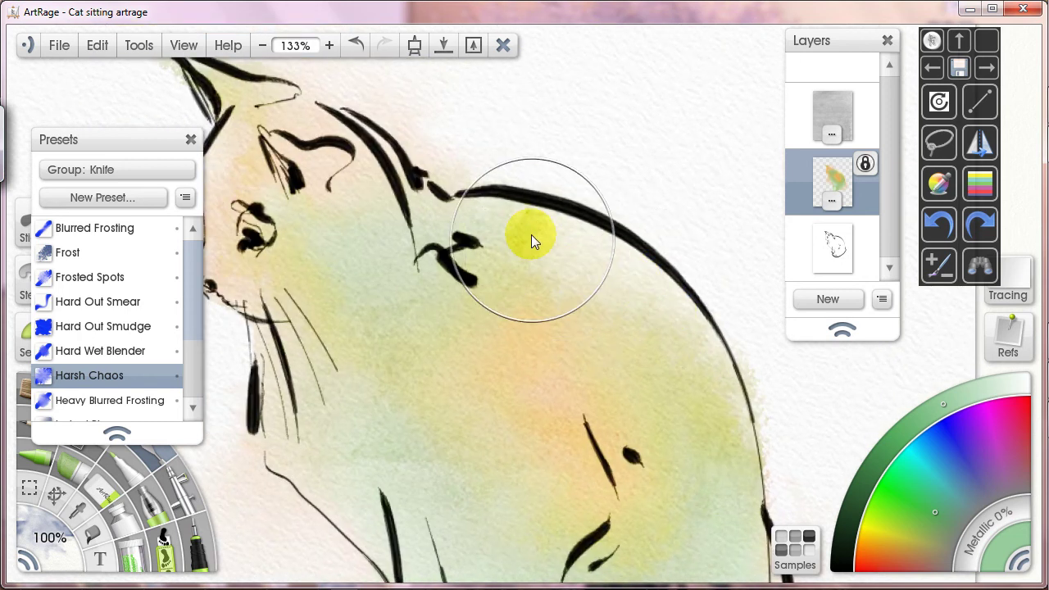
left_click_drag(433, 390, 470, 264)
Switch back to the watercolor brush and choose a light orange paint color
left_click_drag(132, 140, 110, 64)
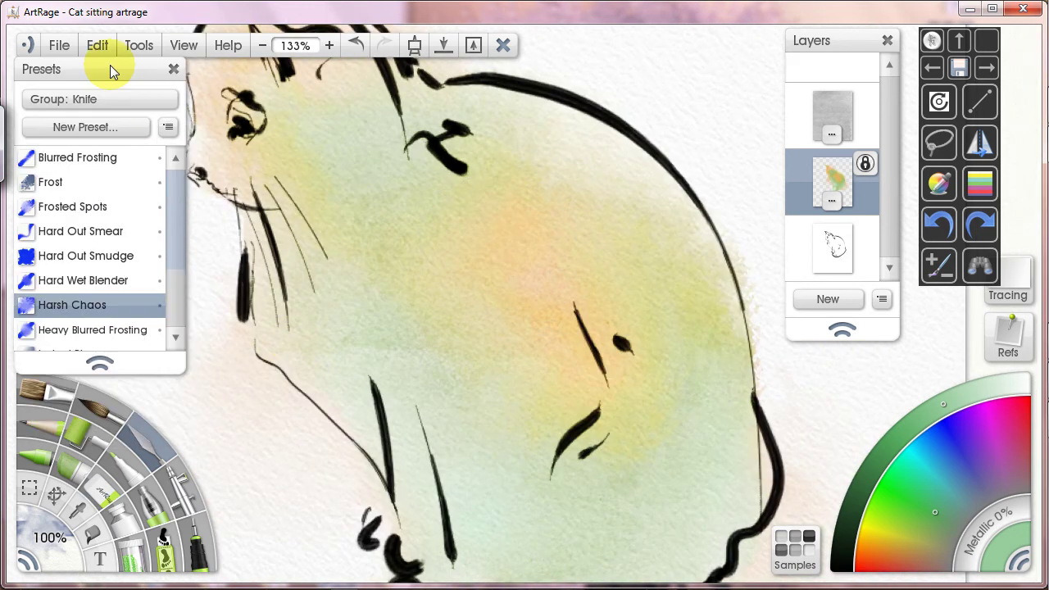
left_click(112, 408)
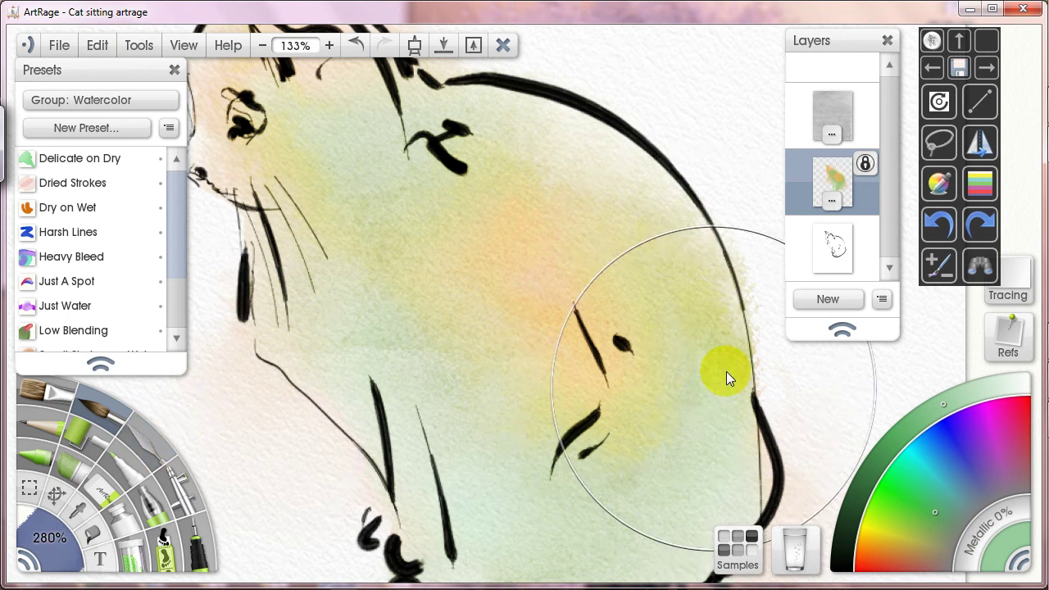
left_click(900, 552)
left_click(892, 552)
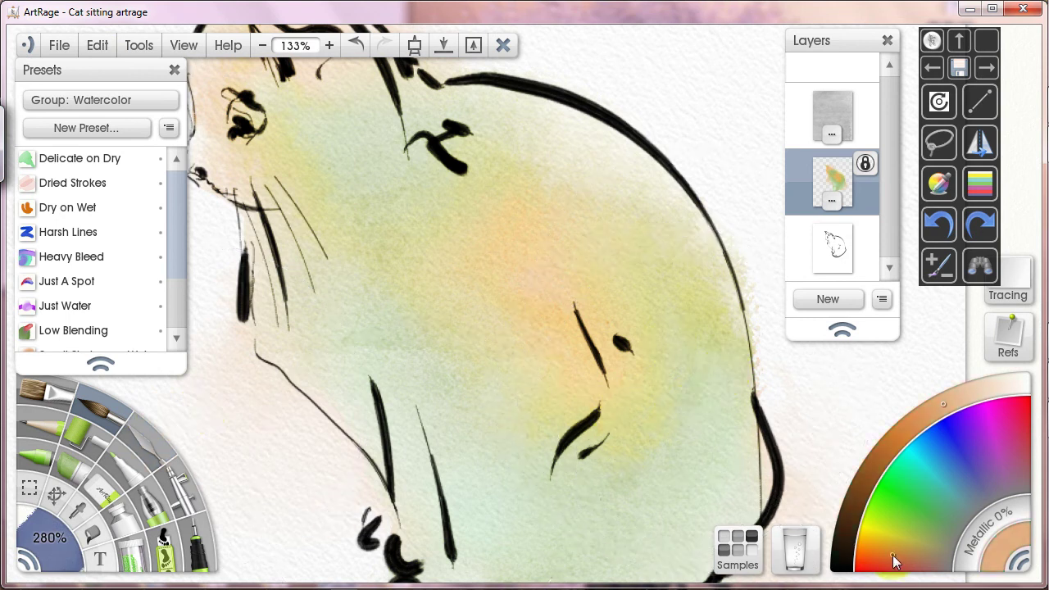
Paint light orange watercolor strokes over the cat's back, flank and middle of the body
mouse_move(745, 334)
left_mouse_down()
mouse_move(772, 254)
mouse_move(753, 247)
mouse_move(745, 262)
mouse_move(739, 180)
mouse_move(690, 118)
mouse_move(693, 177)
mouse_move(743, 291)
mouse_move(677, 306)
mouse_move(718, 307)
mouse_move(739, 397)
mouse_move(715, 223)
mouse_move(681, 109)
mouse_move(707, 218)
mouse_move(717, 213)
mouse_move(677, 148)
mouse_move(620, 120)
mouse_move(683, 230)
mouse_move(662, 242)
left_mouse_up()
mouse_move(640, 312)
left_mouse_down()
mouse_move(629, 372)
mouse_move(638, 476)
left_mouse_up()
mouse_move(501, 260)
left_mouse_down()
mouse_move(452, 288)
mouse_move(517, 294)
mouse_move(716, 400)
mouse_move(601, 383)
left_mouse_up()
scroll(601, 378, "down", 5)
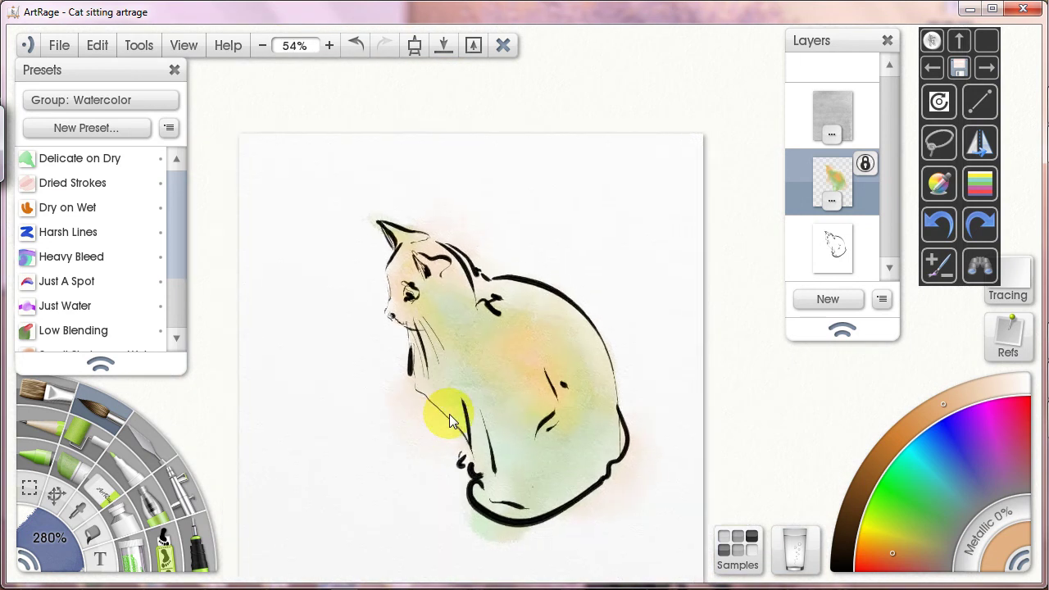
Choose a reddish-brown paint color and brush it in watercolor across the cat's chest and midsection
left_click_drag(590, 461, 597, 331)
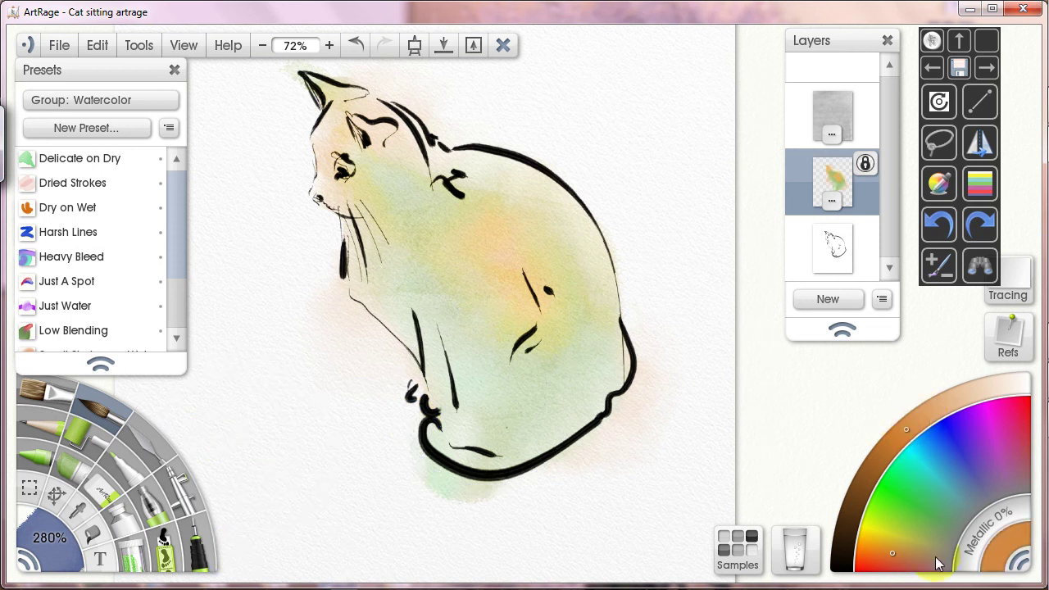
left_click_drag(901, 563, 899, 563)
mouse_move(416, 328)
left_mouse_down()
mouse_move(383, 261)
mouse_move(371, 300)
mouse_move(410, 364)
mouse_move(370, 235)
mouse_move(389, 348)
mouse_move(446, 346)
mouse_move(410, 282)
mouse_move(450, 262)
mouse_move(446, 312)
mouse_move(408, 290)
mouse_move(434, 247)
mouse_move(462, 258)
mouse_move(522, 329)
mouse_move(535, 365)
mouse_move(597, 331)
mouse_move(598, 349)
mouse_move(598, 304)
mouse_move(612, 369)
mouse_move(622, 361)
mouse_move(629, 369)
mouse_move(611, 375)
mouse_move(603, 276)
mouse_move(620, 224)
mouse_move(636, 213)
mouse_move(619, 297)
left_mouse_up()
Look through the Watercolor presets and put the preset list away
left_click(164, 434)
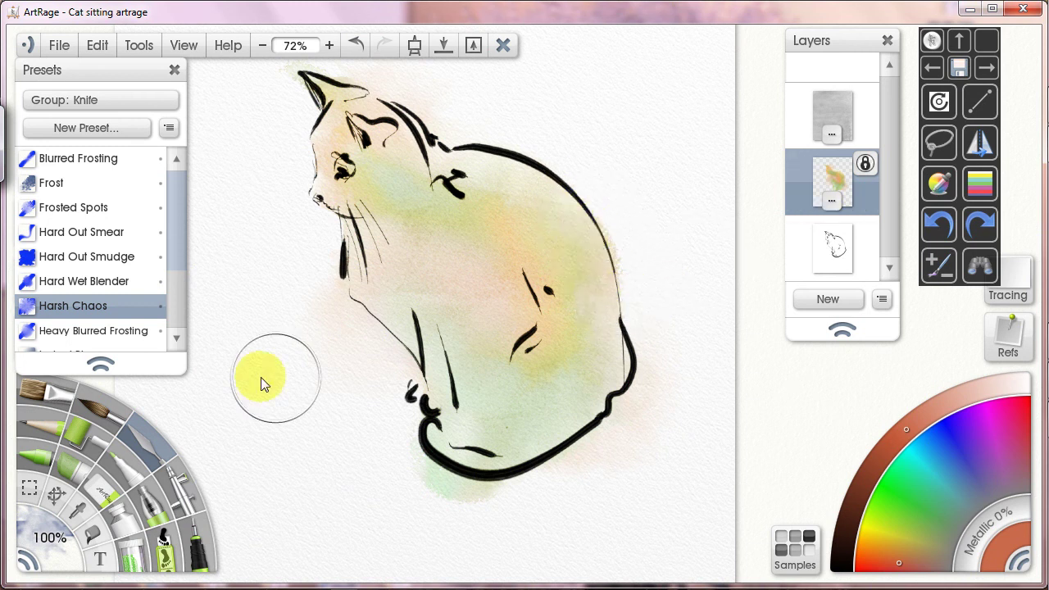
left_click(103, 406)
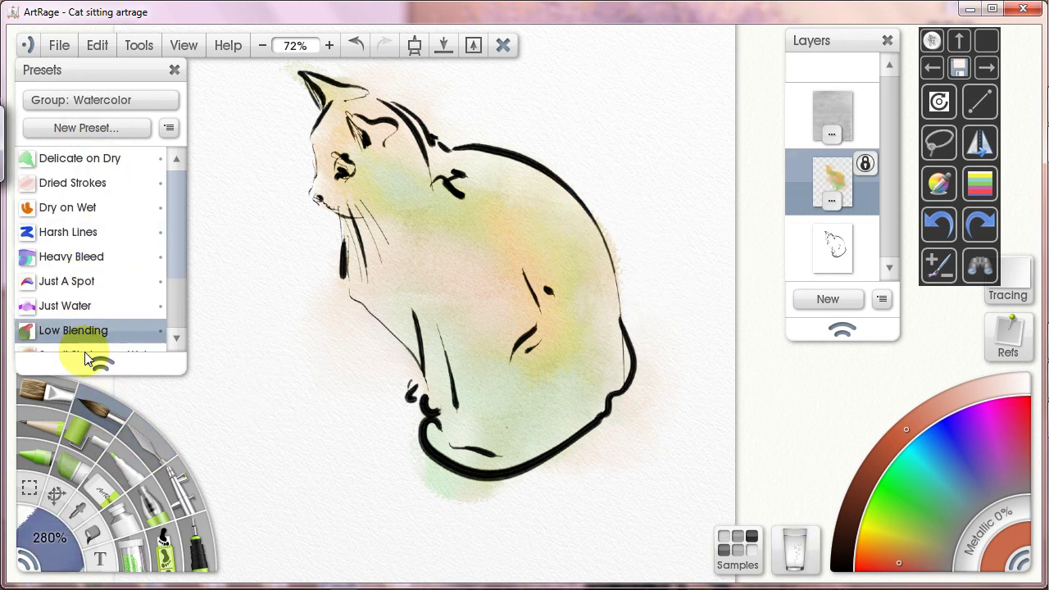
left_click_drag(179, 223, 177, 283)
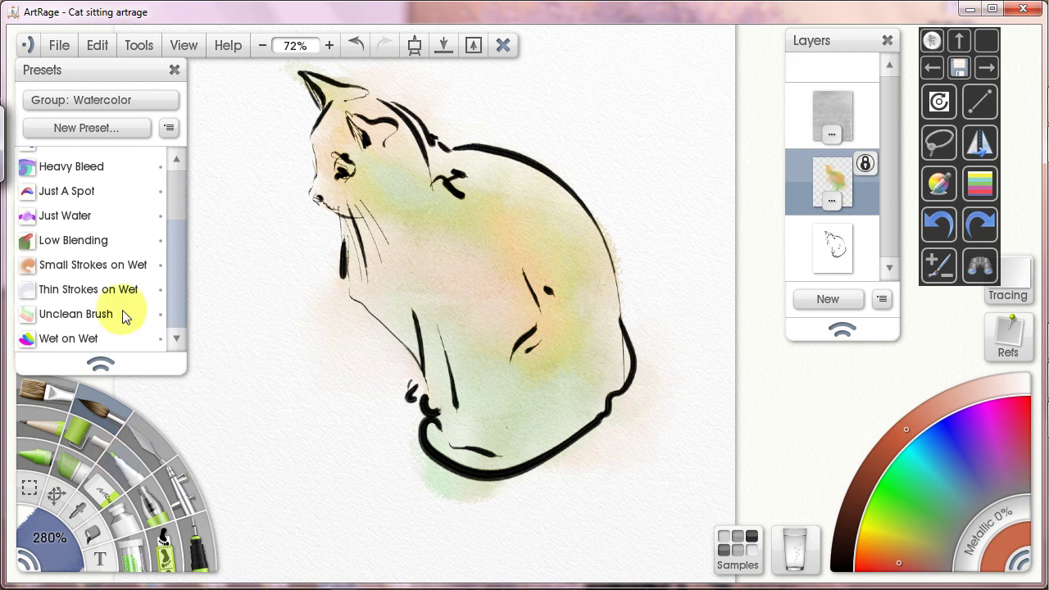
left_click_drag(176, 66, 202, 132)
left_click(201, 136)
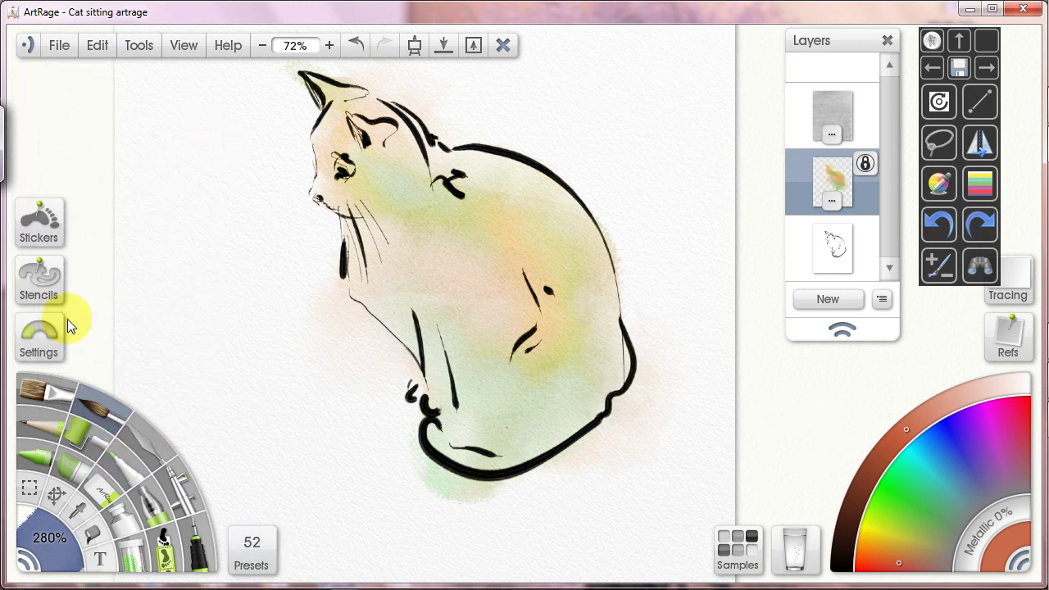
Inspect the watercolor brush settings and the options of the transparency-locked paint layer
left_click(33, 287)
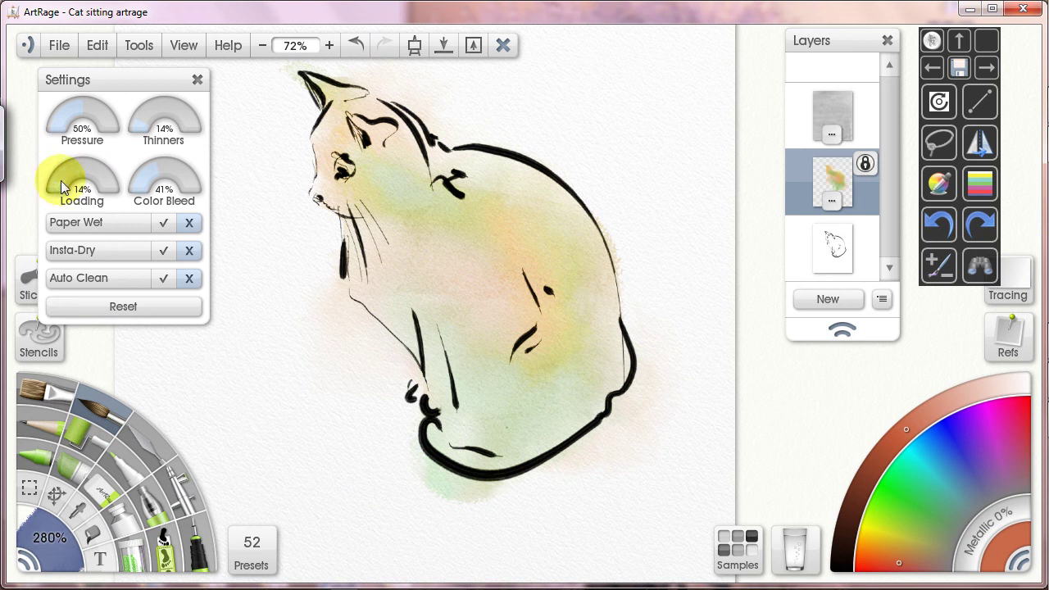
left_click(864, 202)
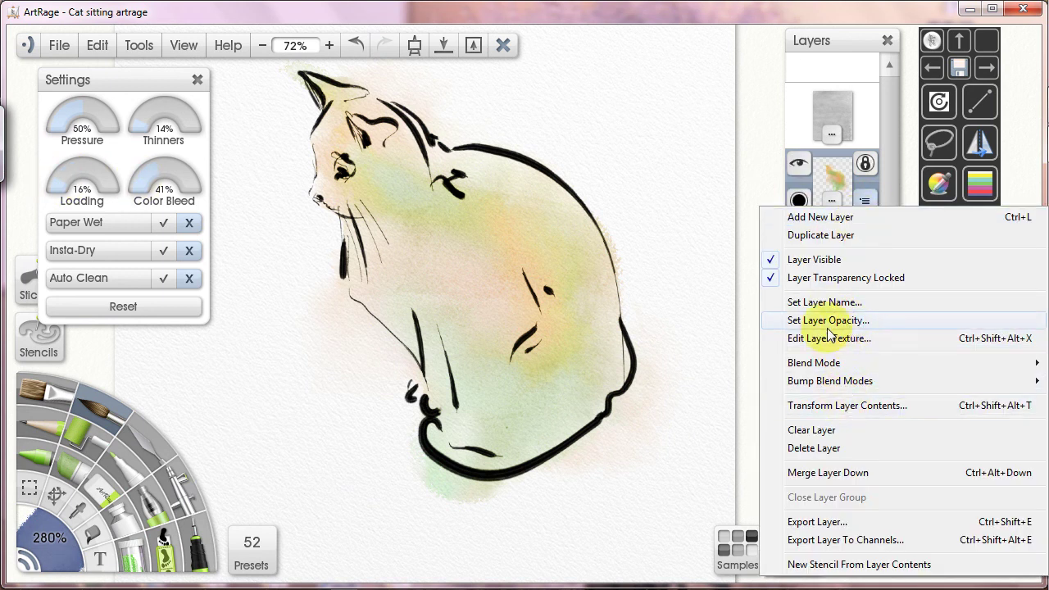
left_click(672, 338)
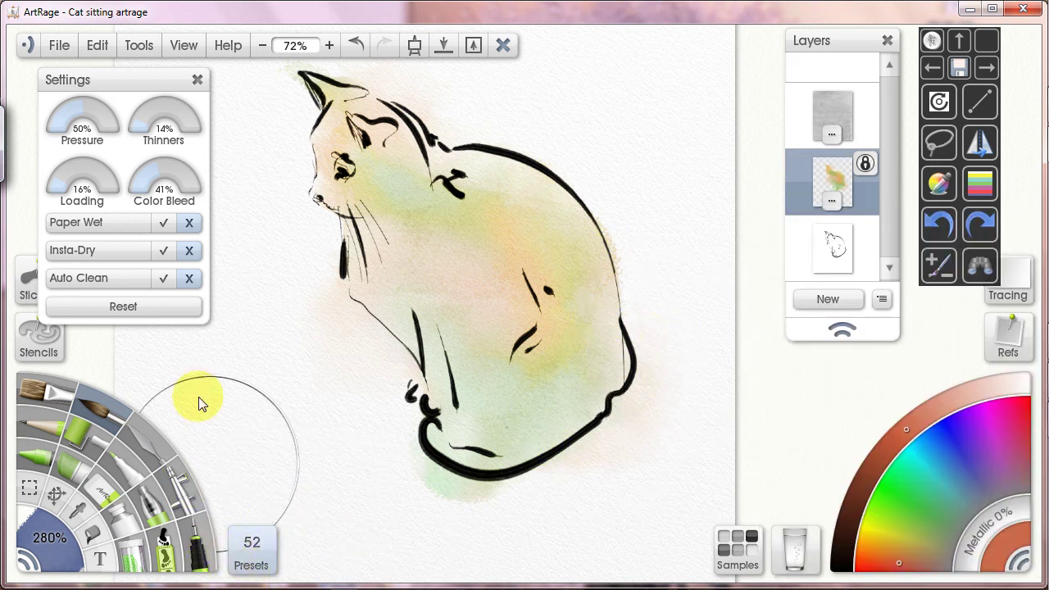
left_click(198, 79)
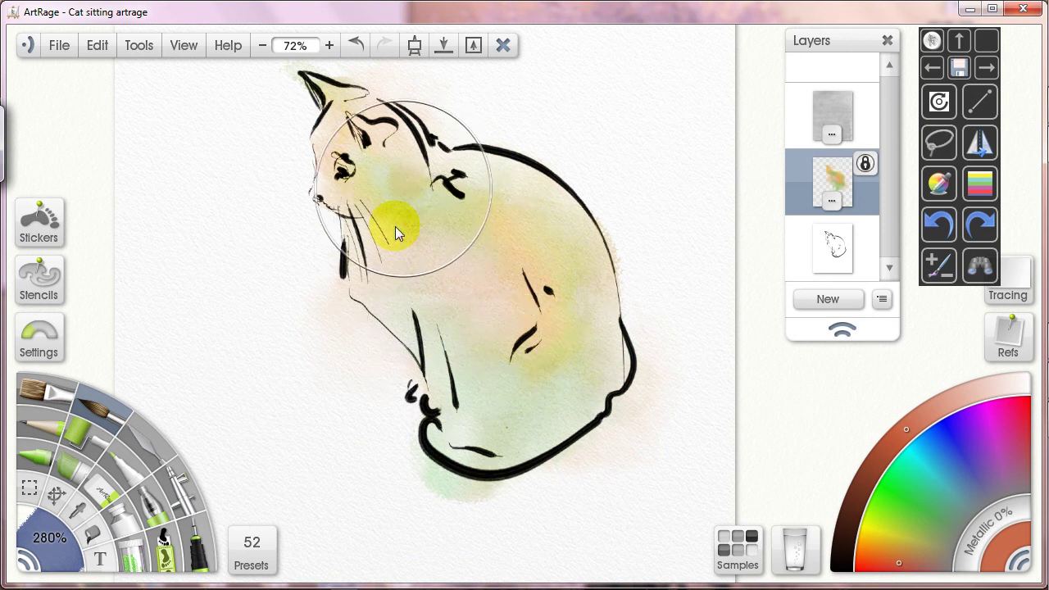
Switch to the Palette Knife and blend the colors across the cat's neck, shoulder, back and lower flank
left_click(183, 469)
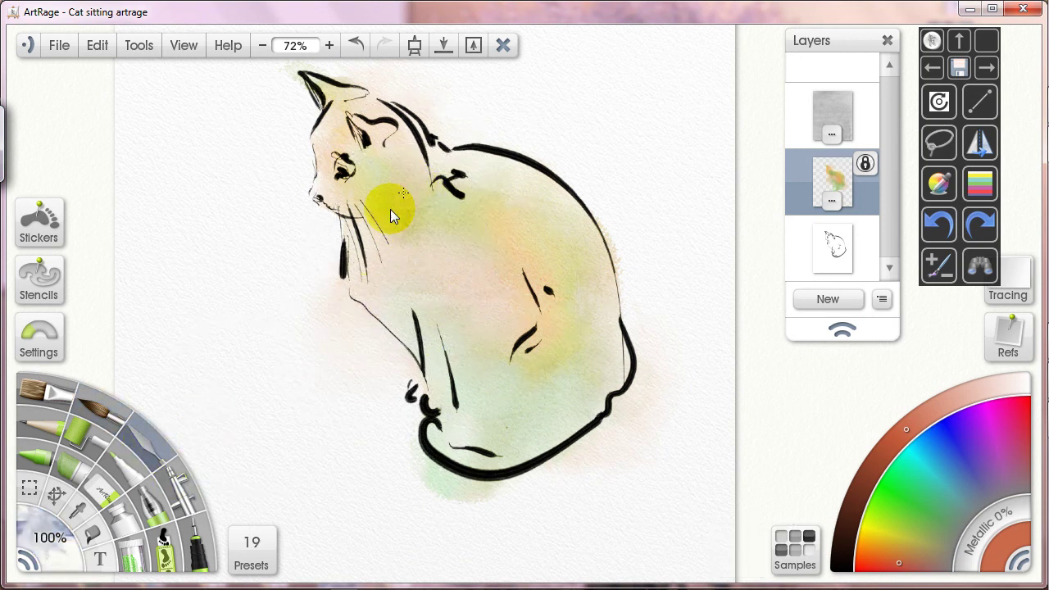
mouse_move(414, 263)
left_mouse_down()
mouse_move(409, 238)
mouse_move(437, 195)
left_mouse_up()
mouse_move(420, 232)
left_mouse_down()
mouse_move(390, 197)
mouse_move(435, 172)
mouse_move(452, 186)
mouse_move(439, 198)
mouse_move(461, 211)
left_mouse_up()
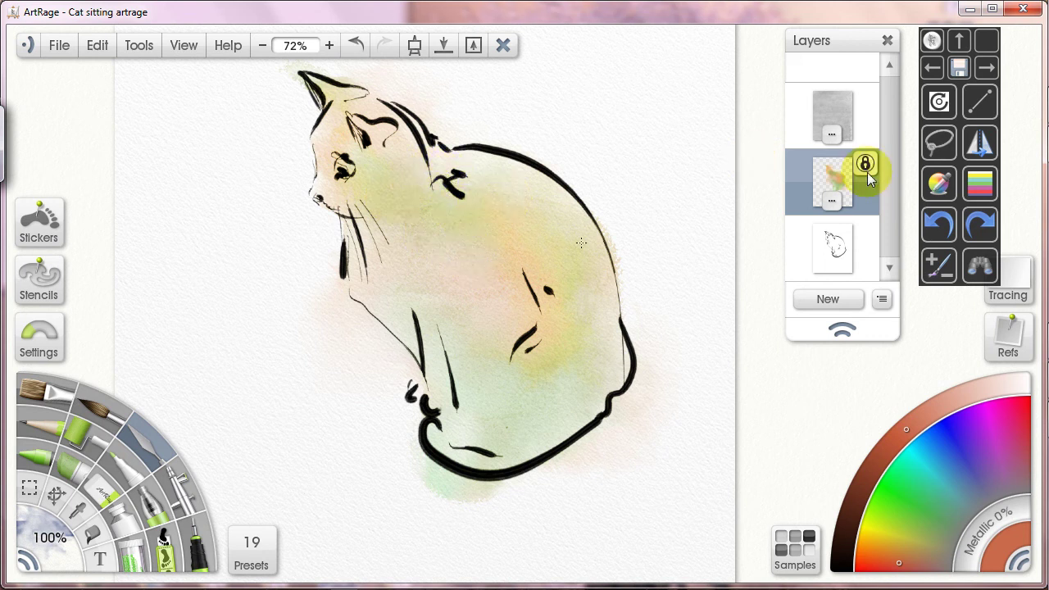
mouse_move(866, 164)
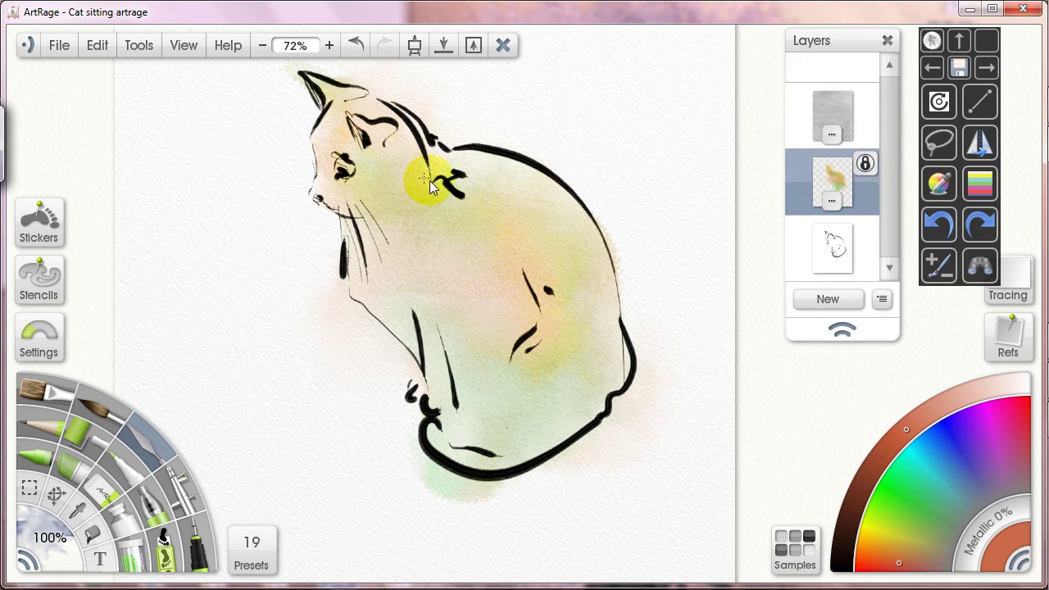
mouse_move(429, 180)
left_mouse_down()
mouse_move(474, 188)
mouse_move(415, 194)
mouse_move(490, 194)
left_mouse_up()
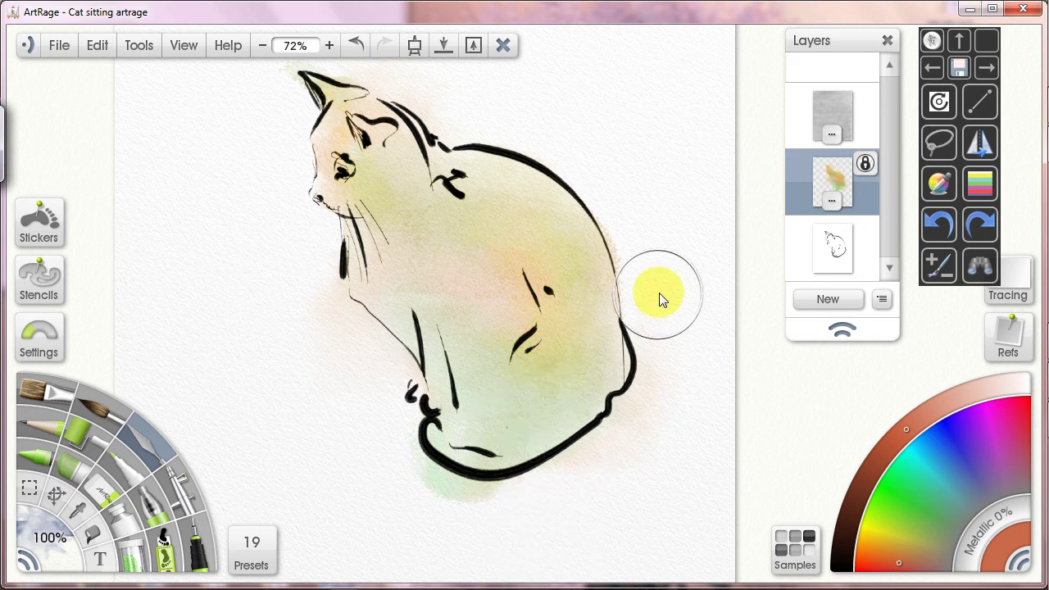
left_click_drag(613, 358, 592, 409)
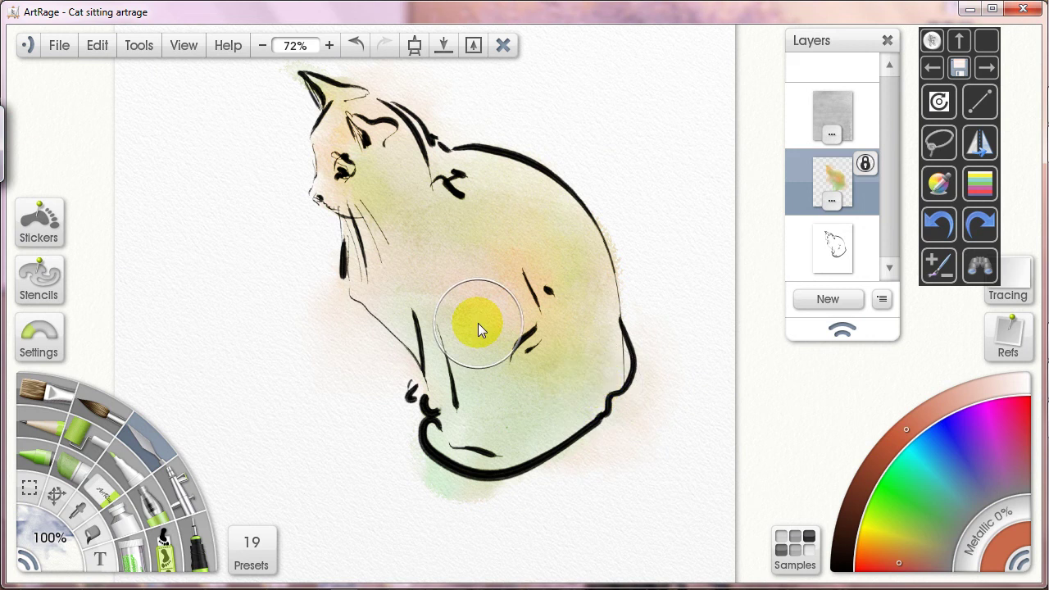